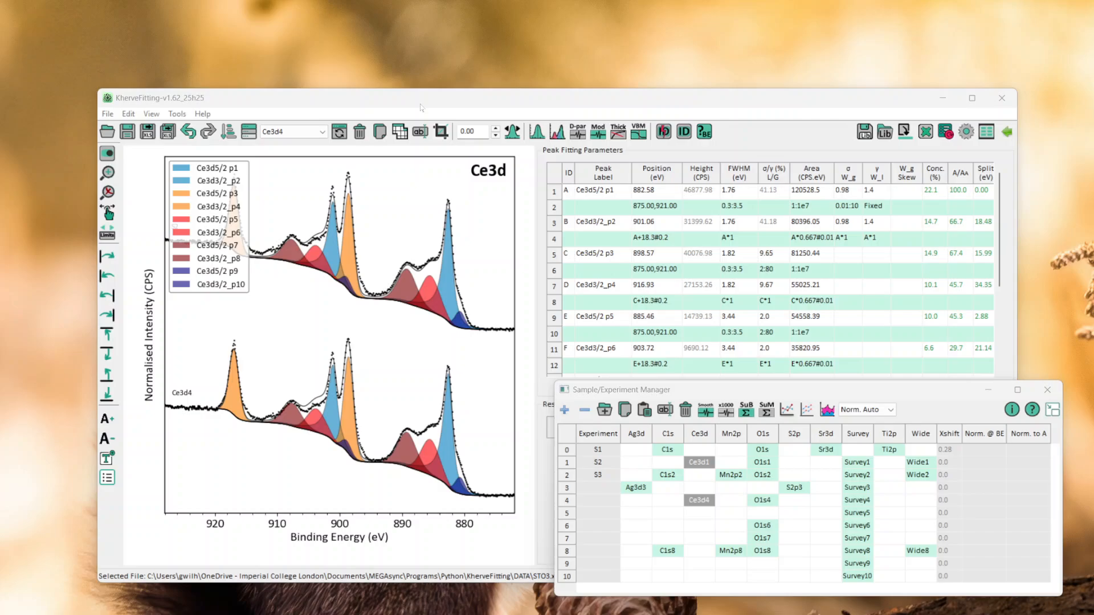
Open the Au_Valence file from the Valence Band example data
{"action": "left_click", "coordinate": [108, 114]}
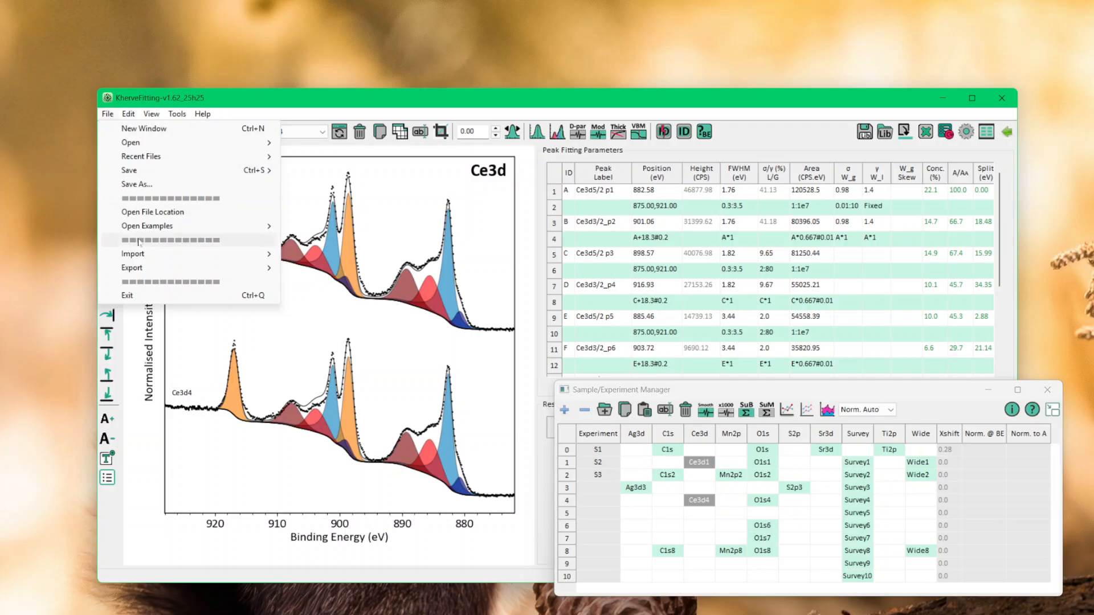
{"action": "mouse_move", "coordinate": [148, 228]}
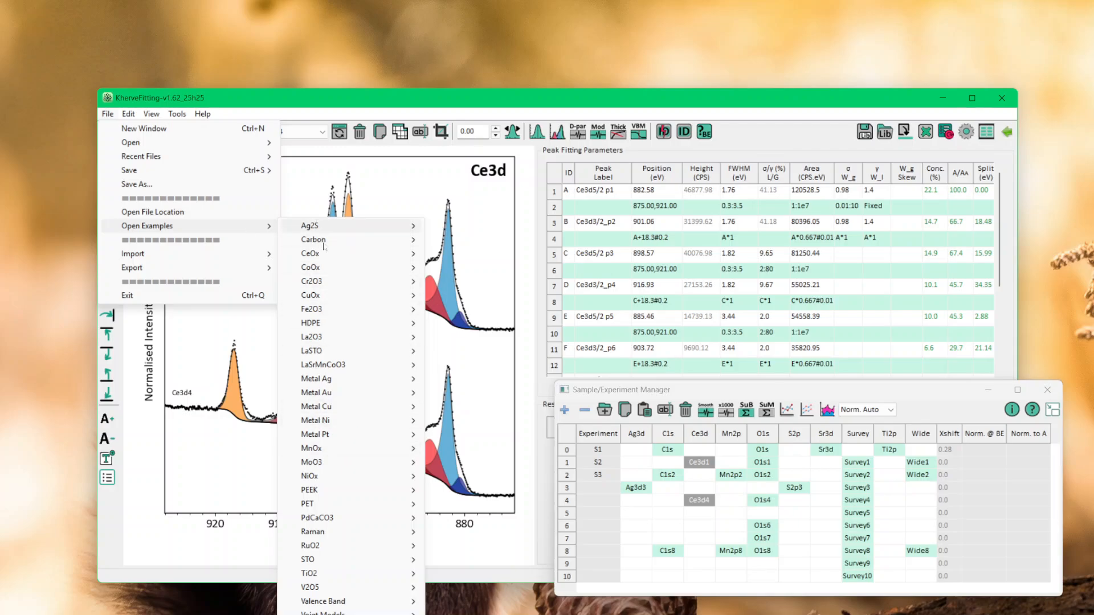
{"action": "mouse_move", "coordinate": [318, 604]}
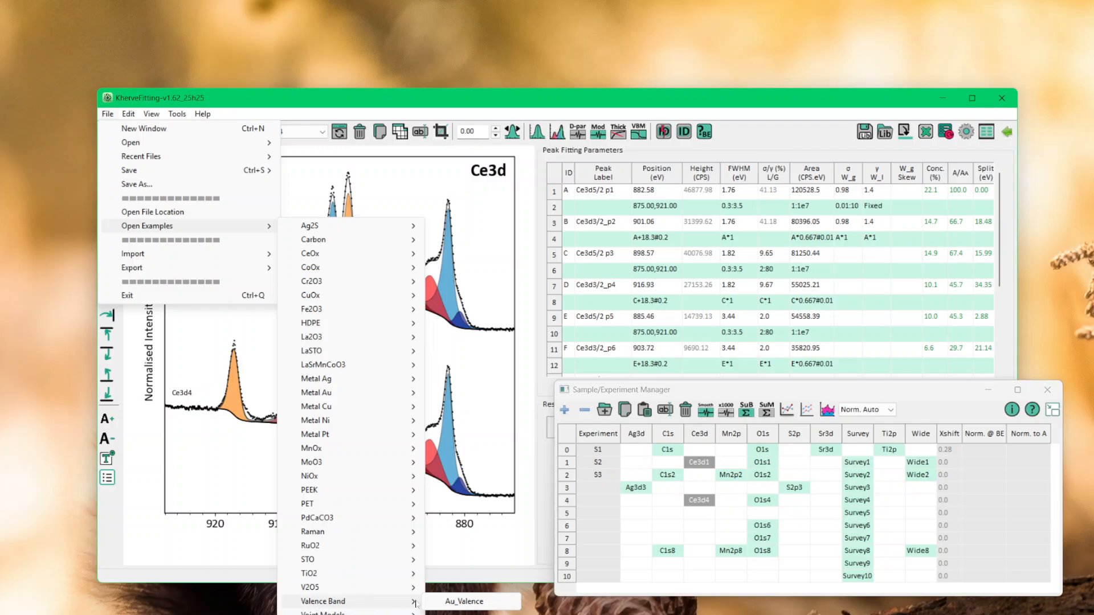
{"action": "left_click", "coordinate": [464, 602]}
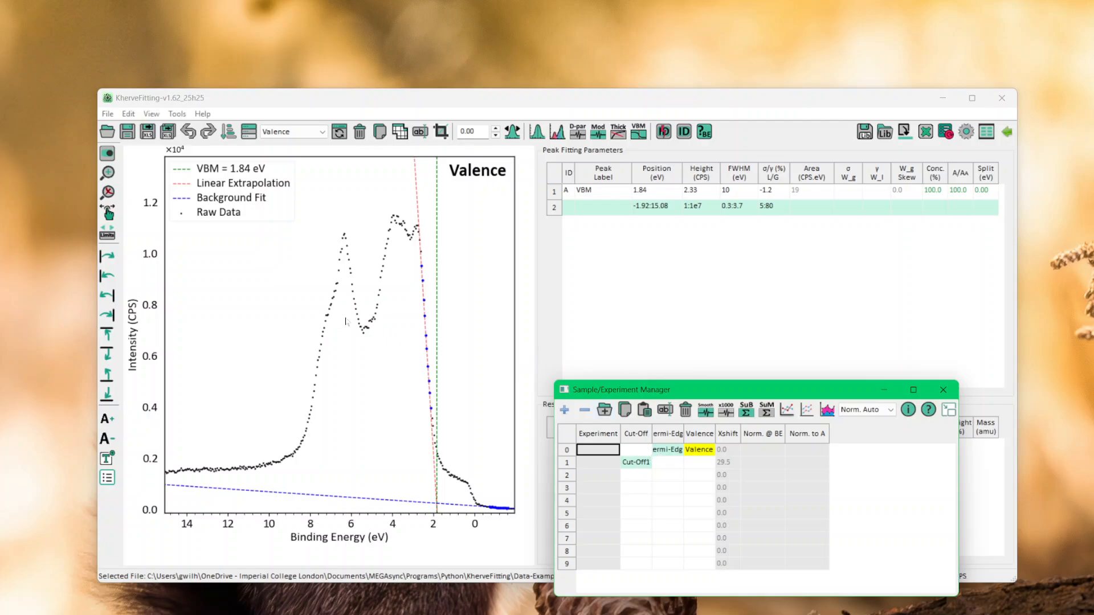
Display the Fermi-Edge spectrum and remove its existing Fermi fit with the VB Measurements tool
{"action": "left_click", "coordinate": [669, 450]}
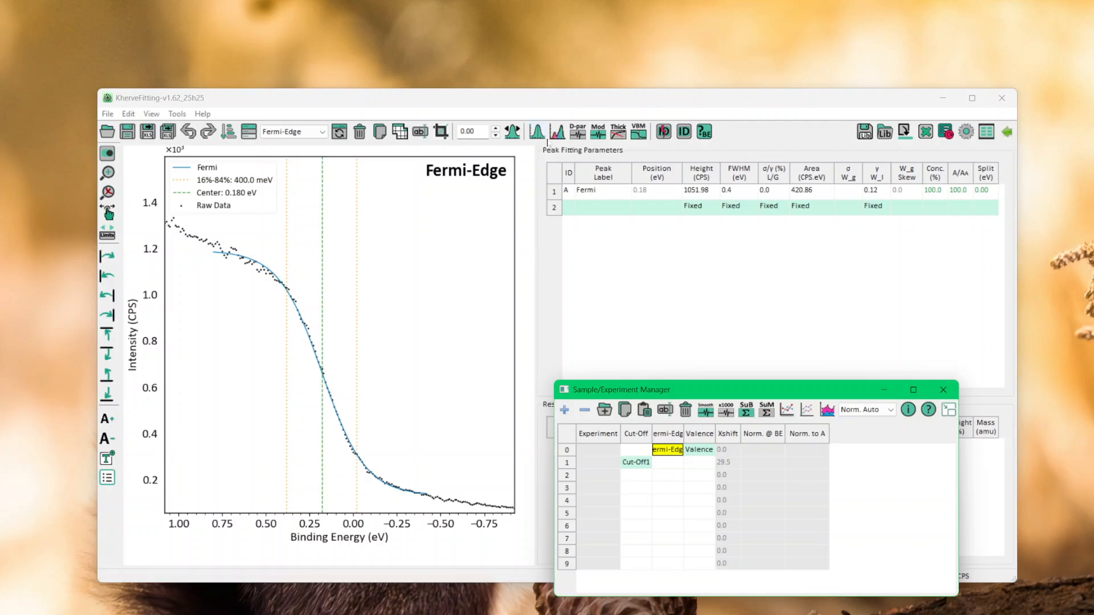
{"action": "left_click", "coordinate": [639, 132]}
{"action": "left_click_drag", "start_coordinate": [634, 222], "coordinate": [790, 351]}
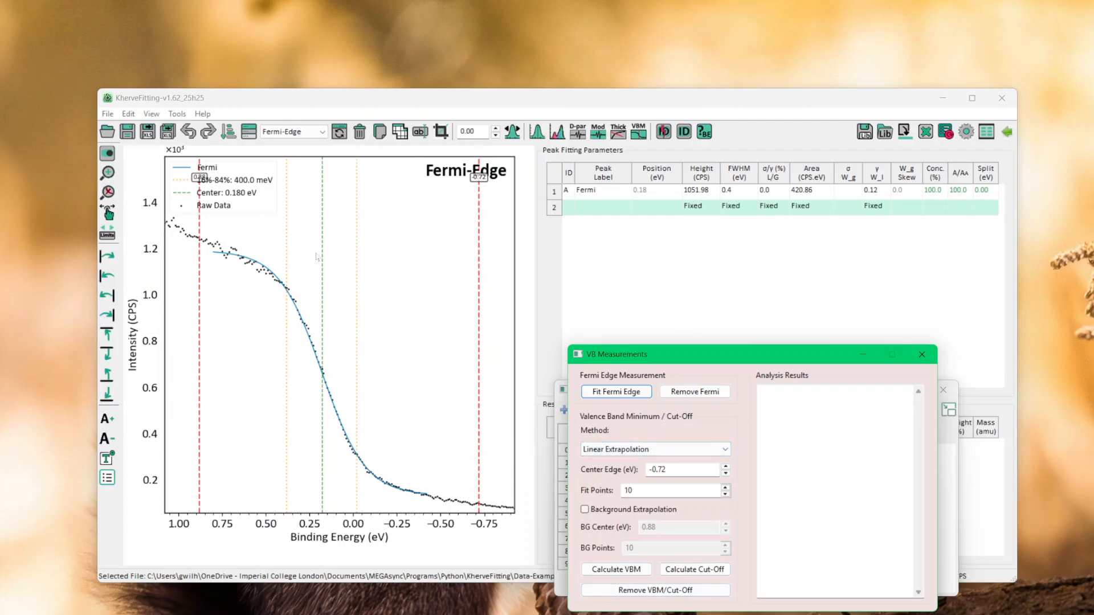
{"action": "left_click", "coordinate": [694, 392]}
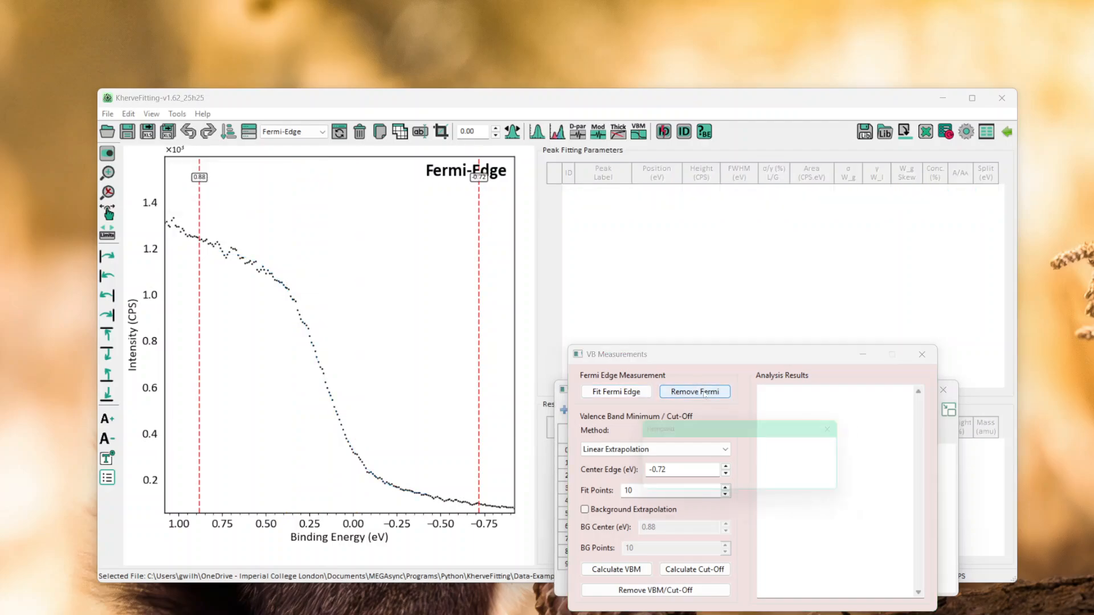
{"action": "left_click", "coordinate": [829, 484]}
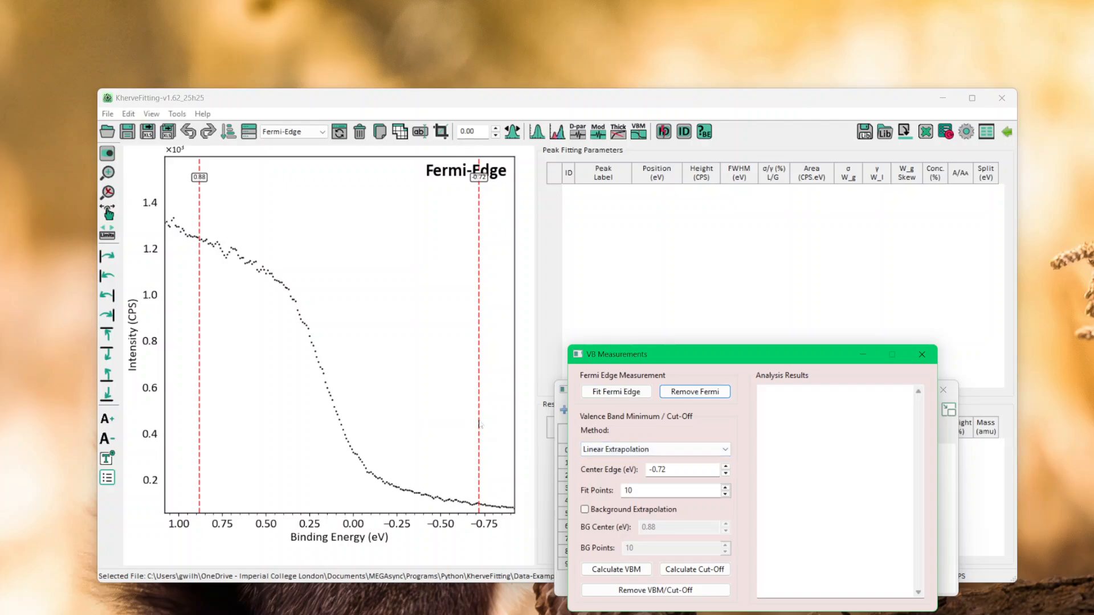
Set the fit range from about 0.78 to -0.49 eV around the step and fit the Fermi edge
{"action": "mouse_move", "coordinate": [479, 424]}
{"action": "left_mouse_down"}
{"action": "mouse_move", "coordinate": [407, 425]}
{"action": "mouse_move", "coordinate": [438, 425]}
{"action": "left_mouse_up"}
{"action": "left_click_drag", "start_coordinate": [200, 414], "coordinate": [217, 414]}
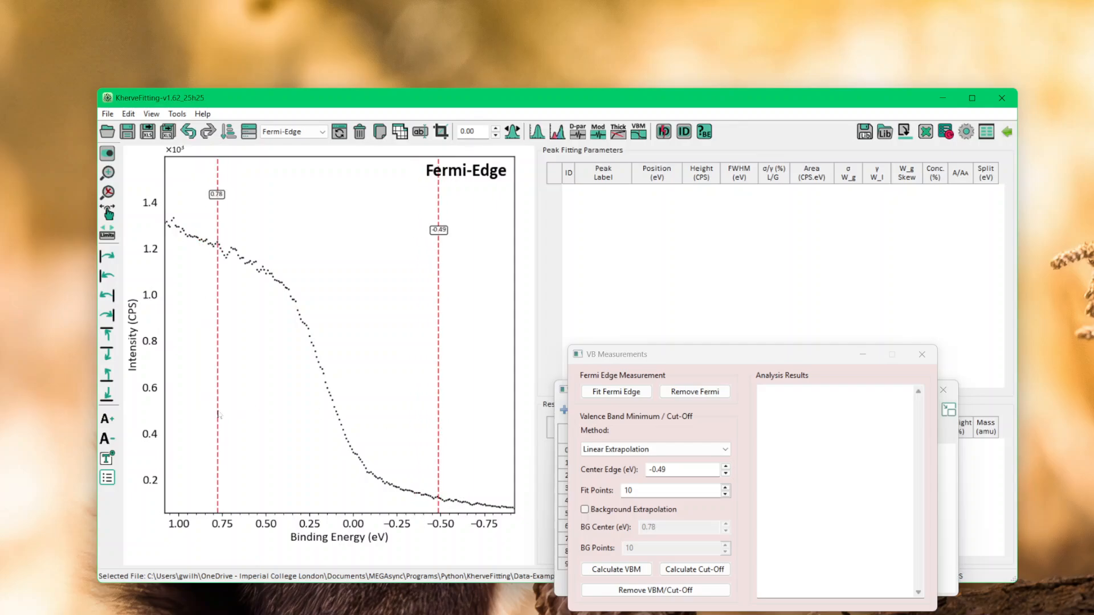
{"action": "left_click", "coordinate": [611, 392]}
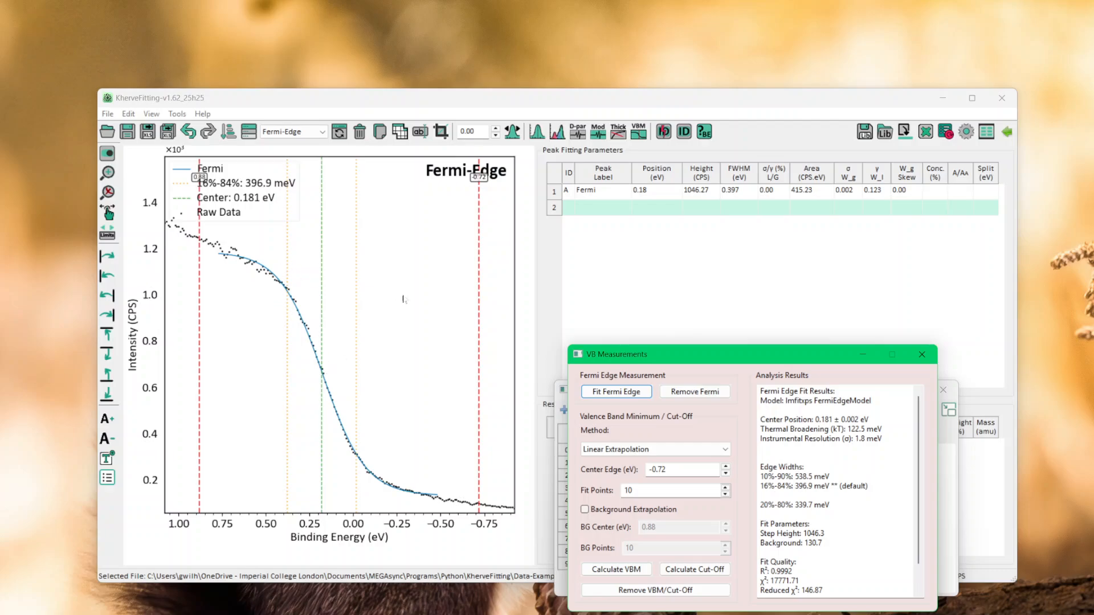
Switch to the Valence spectrum and remove its existing VBM/cut-off and Fermi edge data
{"action": "left_click", "coordinate": [295, 131]}
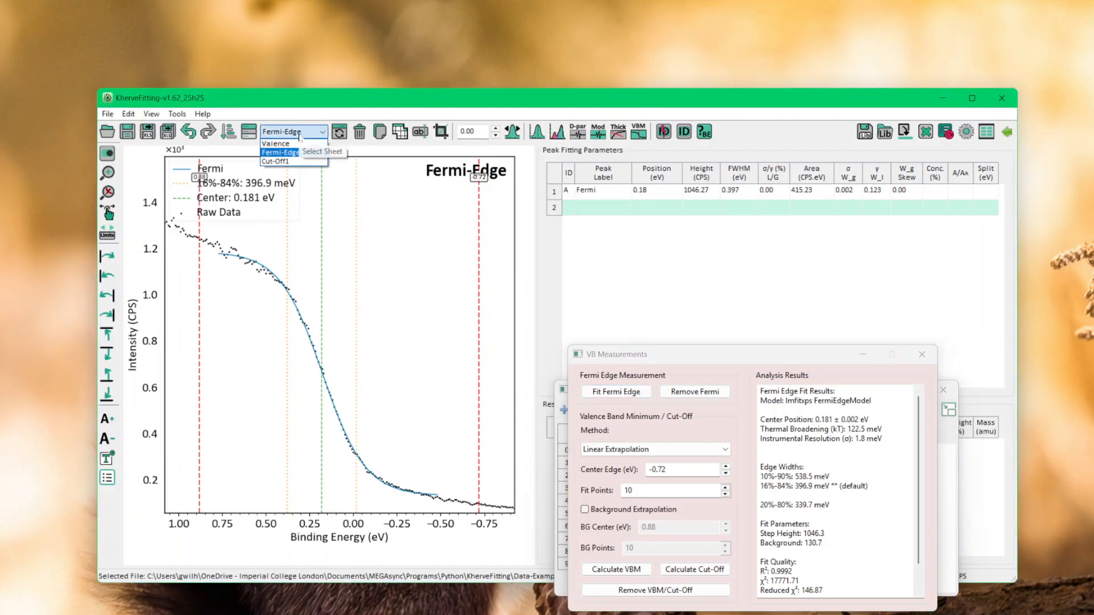
{"action": "left_click", "coordinate": [278, 143]}
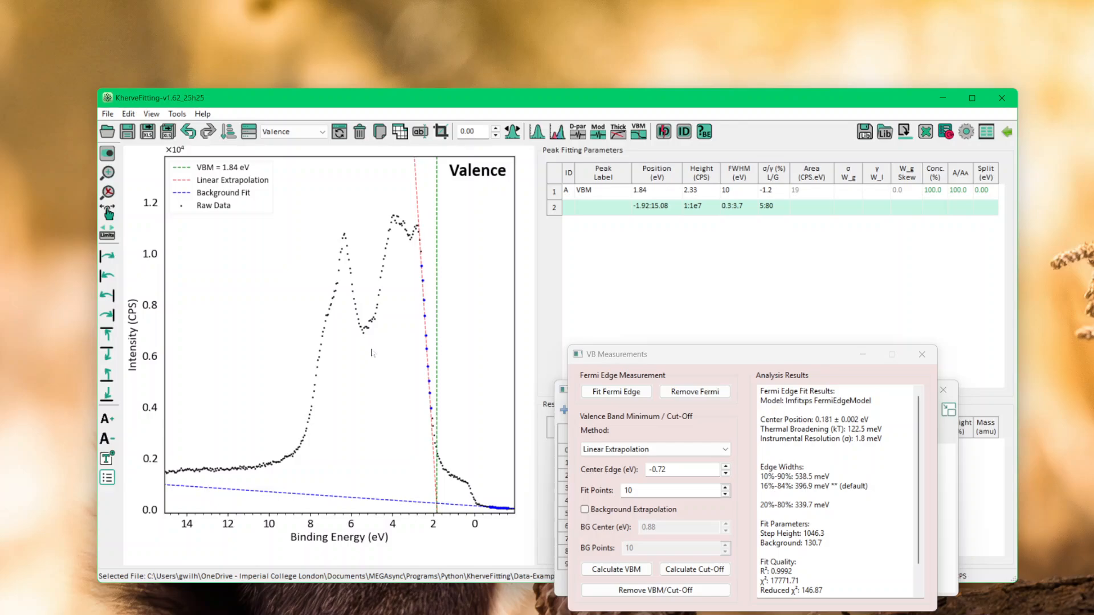
{"action": "left_click", "coordinate": [668, 592]}
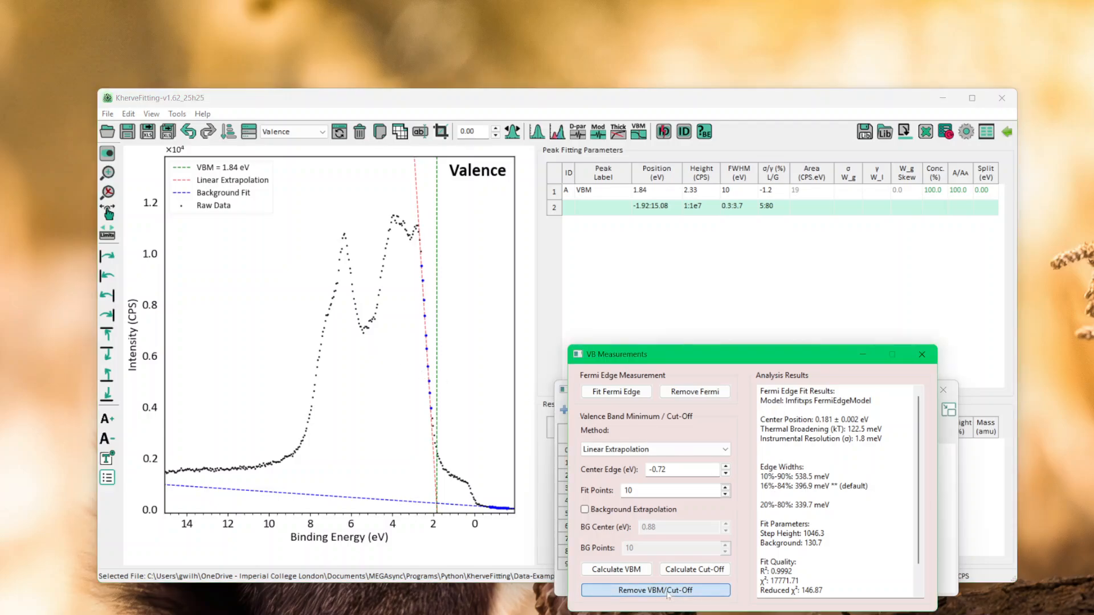
{"action": "left_click", "coordinate": [830, 484]}
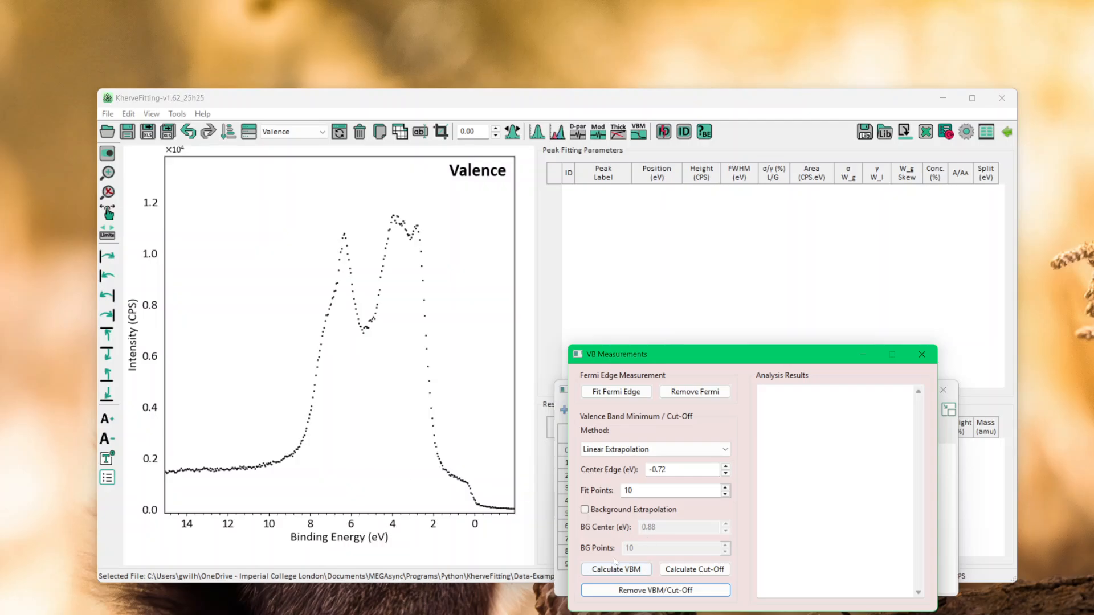
{"action": "left_click", "coordinate": [694, 391]}
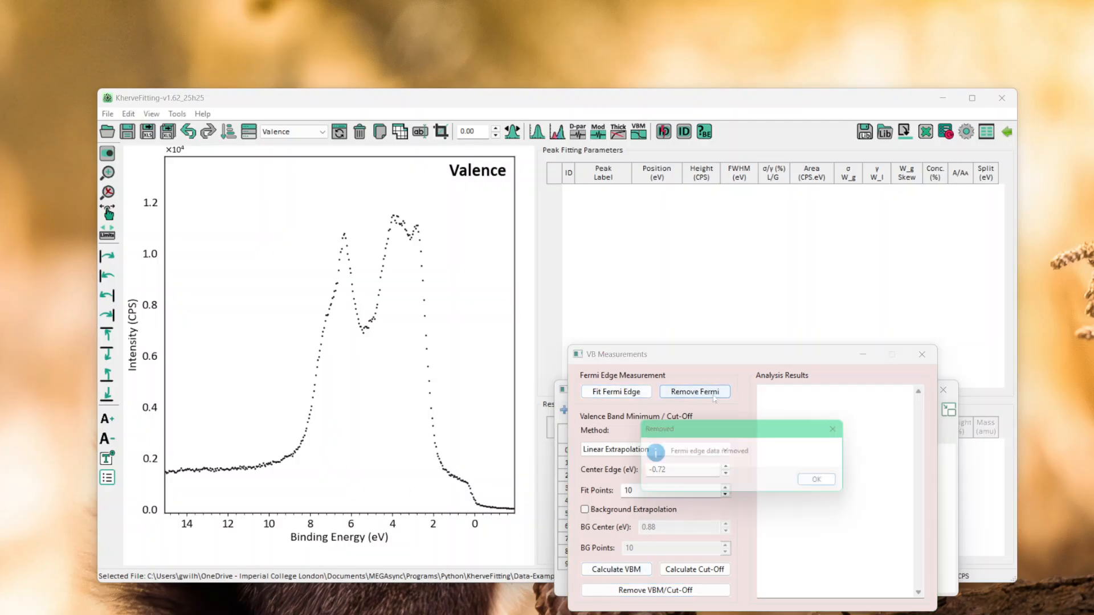
{"action": "left_click", "coordinate": [824, 485]}
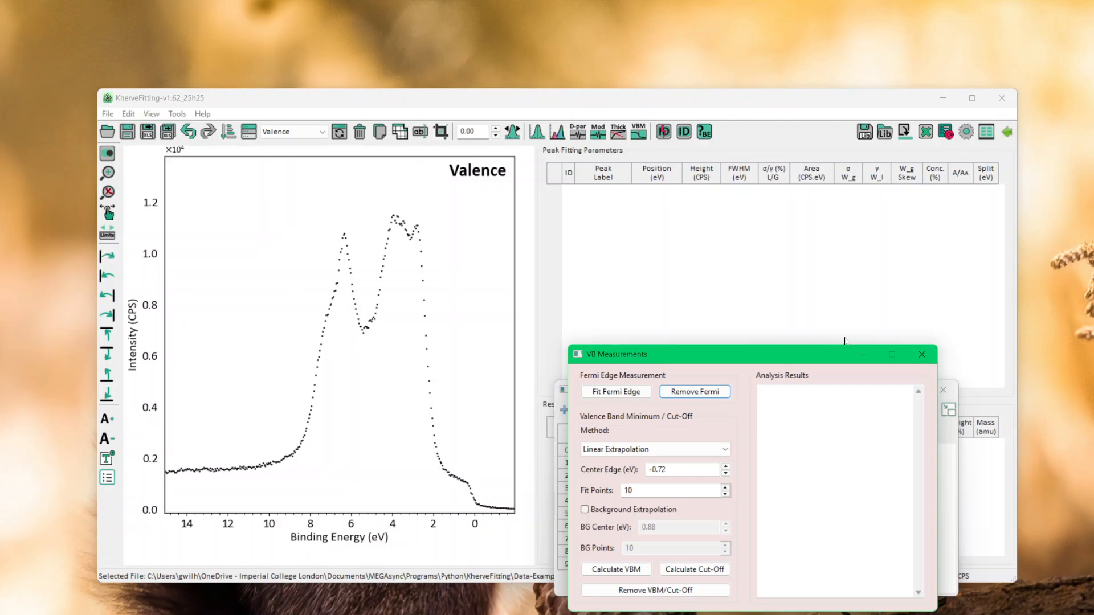
Restart VB Measurements on the Valence spectrum and calculate the VBM by linear extrapolation, with the edge center at about 2.25 eV and 10 fit points
{"action": "left_click", "coordinate": [920, 355]}
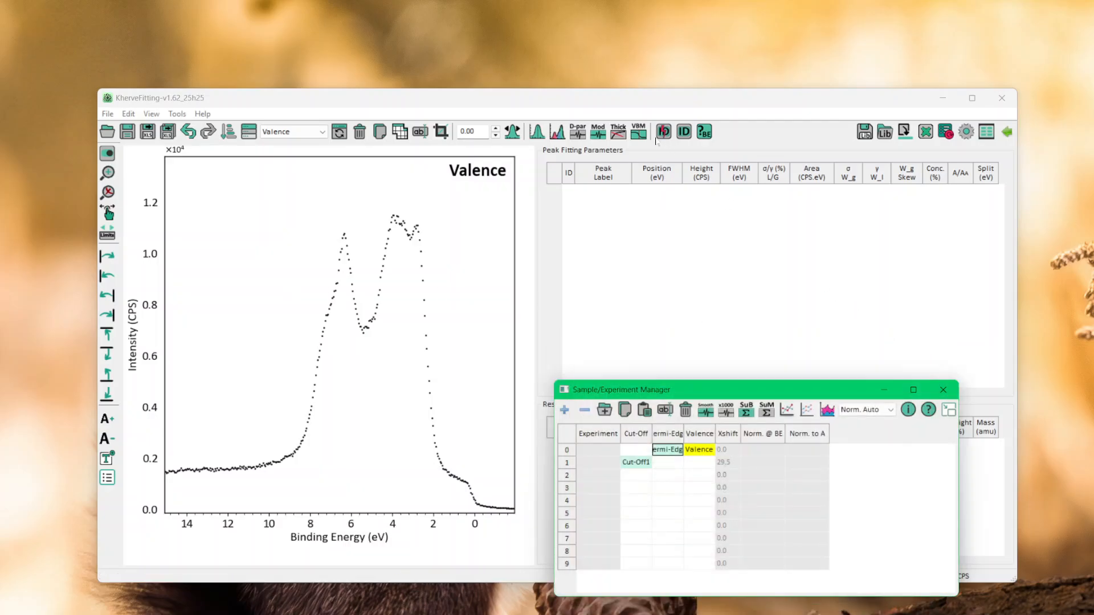
{"action": "left_click", "coordinate": [637, 135]}
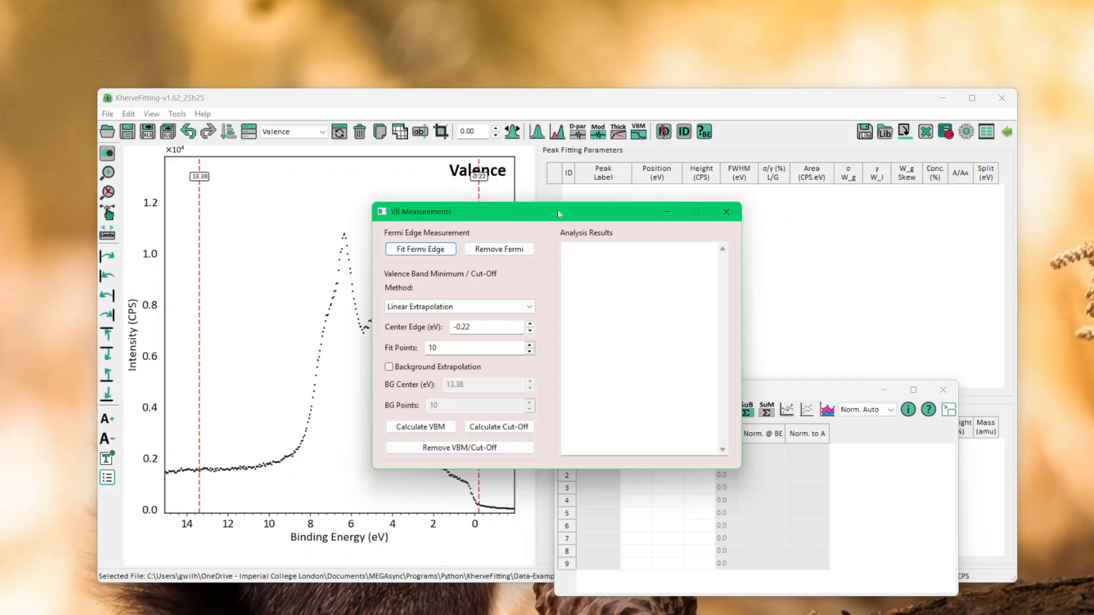
{"action": "left_click_drag", "start_coordinate": [558, 214], "coordinate": [754, 367]}
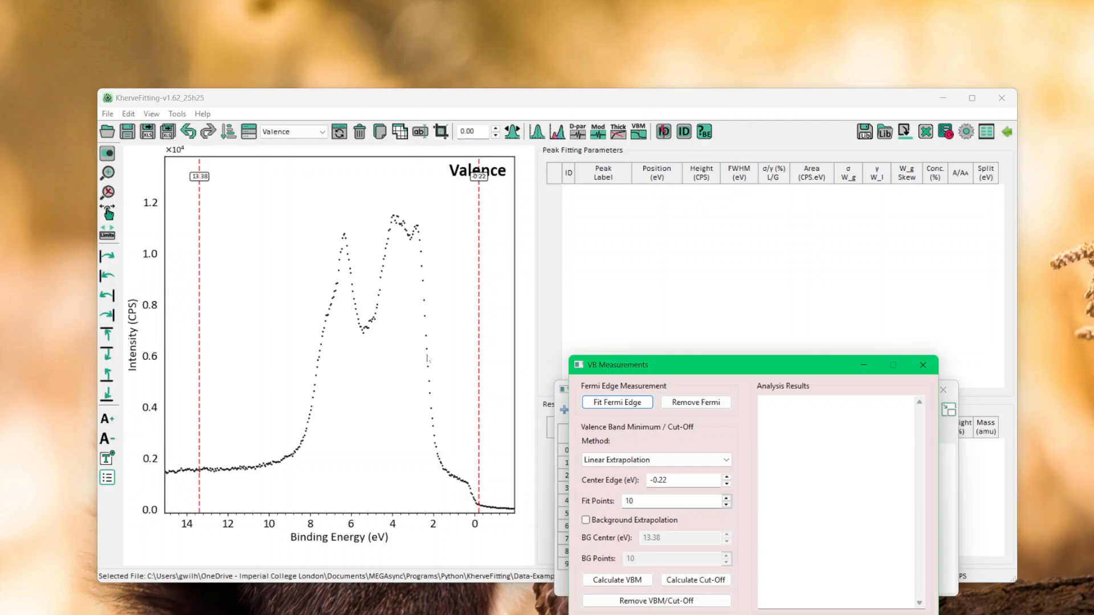
{"action": "left_click_drag", "start_coordinate": [478, 357], "coordinate": [430, 356]}
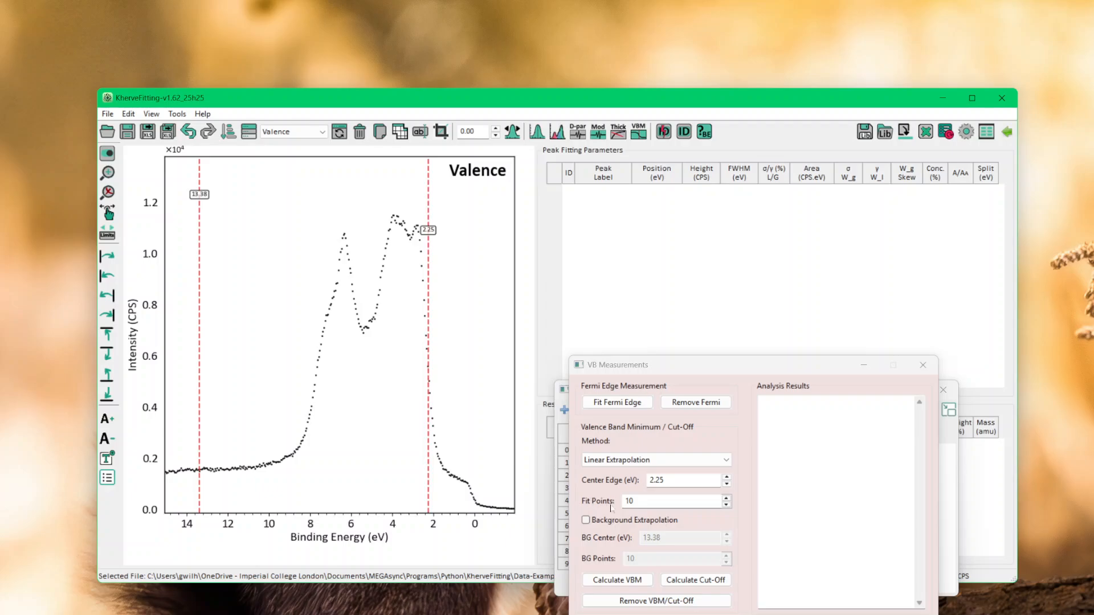
{"action": "left_click", "coordinate": [615, 580]}
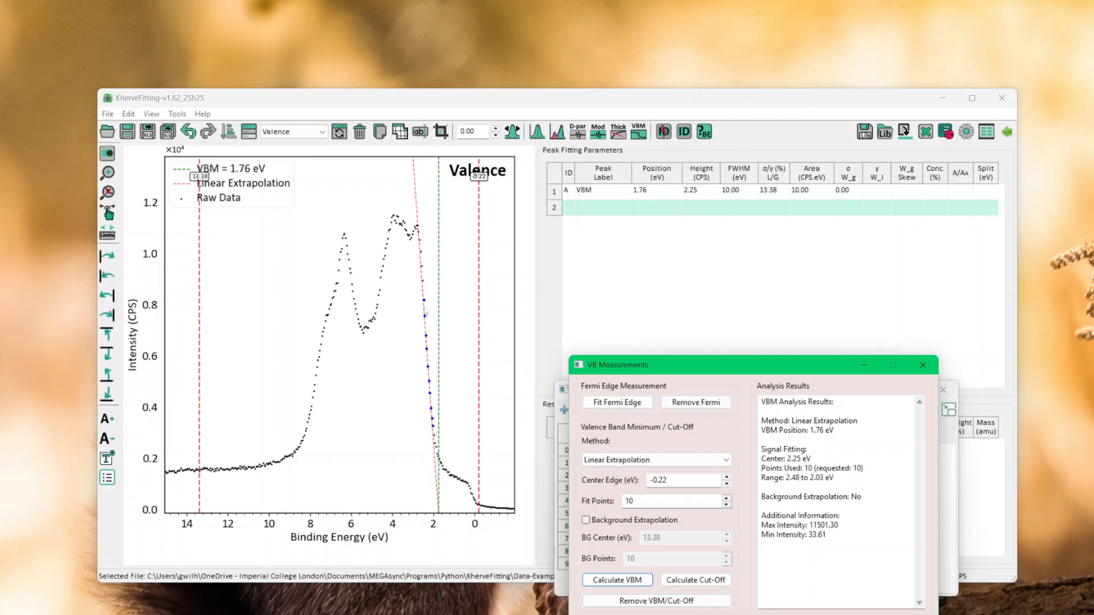
Recalculate the VBM with the edge center at about 2.18 eV, and again with it at about 2.45 eV
{"action": "scroll", "coordinate": [425, 312], "scroll_direction": "up", "scroll_amount": 4}
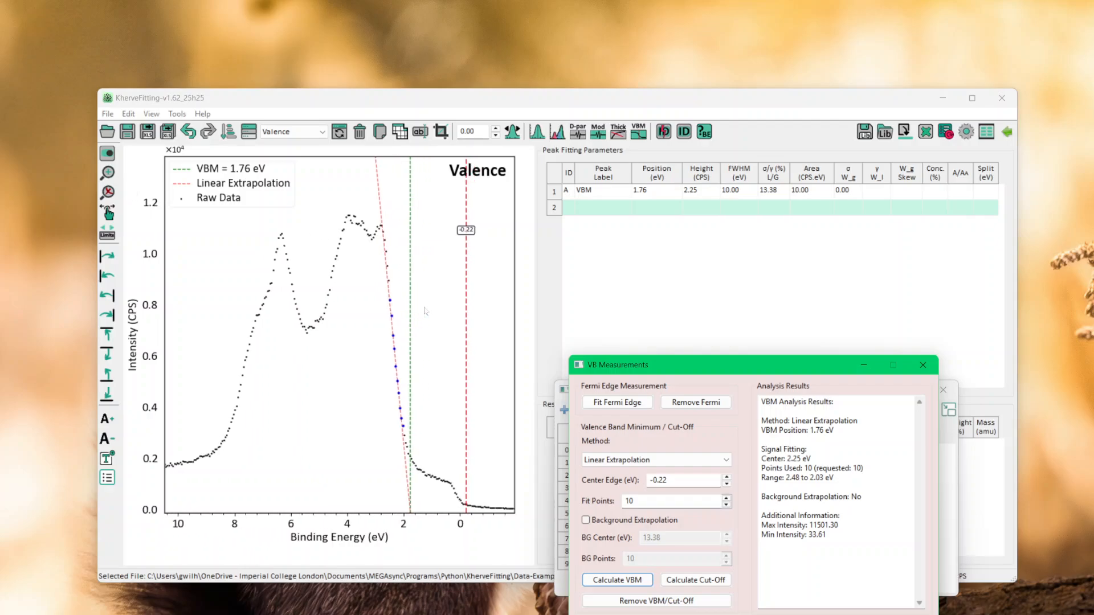
{"action": "scroll", "coordinate": [425, 311], "scroll_direction": "up", "scroll_amount": 4}
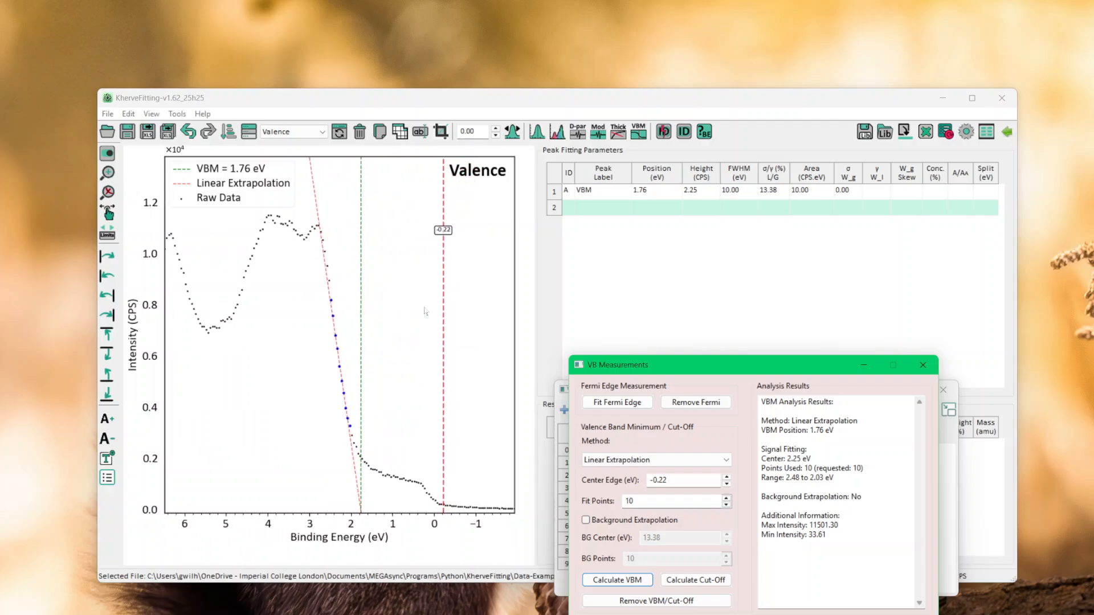
{"action": "scroll", "coordinate": [425, 311], "scroll_direction": "up", "scroll_amount": 1}
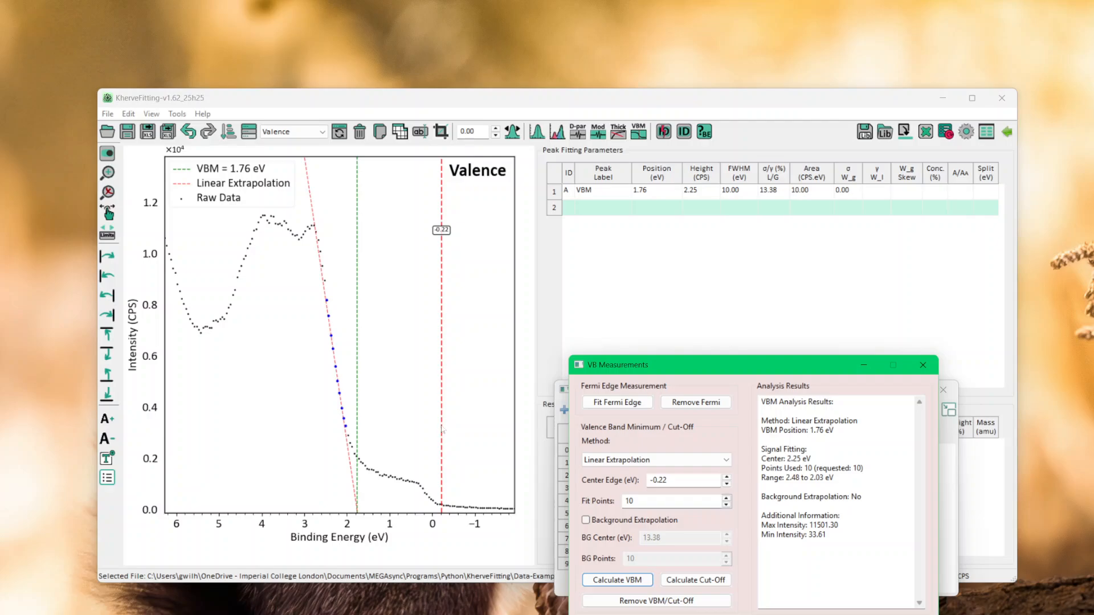
{"action": "left_click_drag", "start_coordinate": [443, 428], "coordinate": [342, 428]}
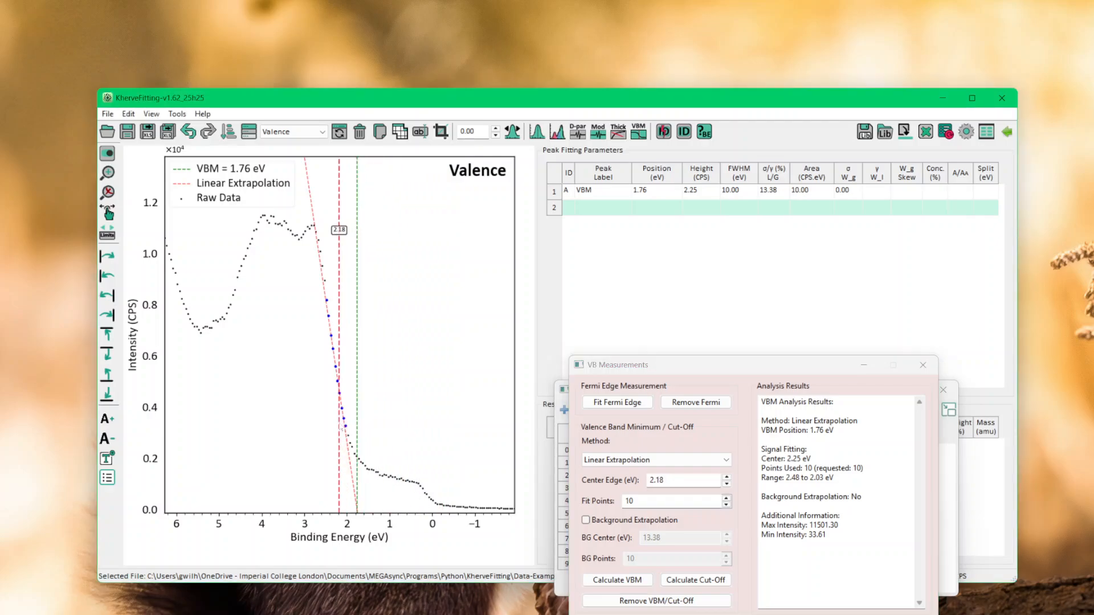
{"action": "left_click", "coordinate": [617, 580]}
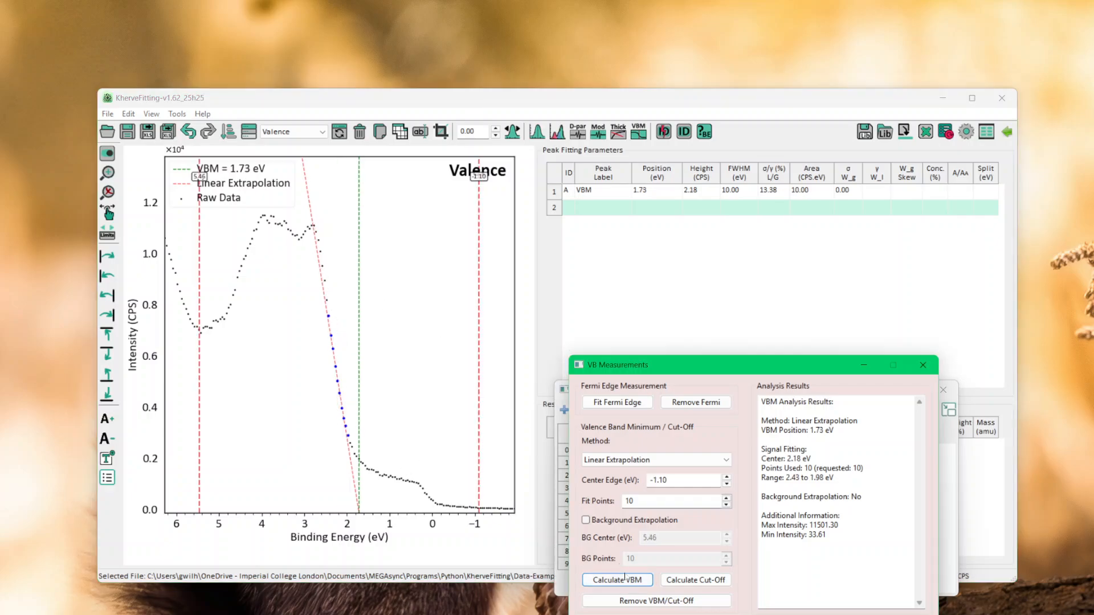
{"action": "left_click_drag", "start_coordinate": [479, 422], "coordinate": [328, 416]}
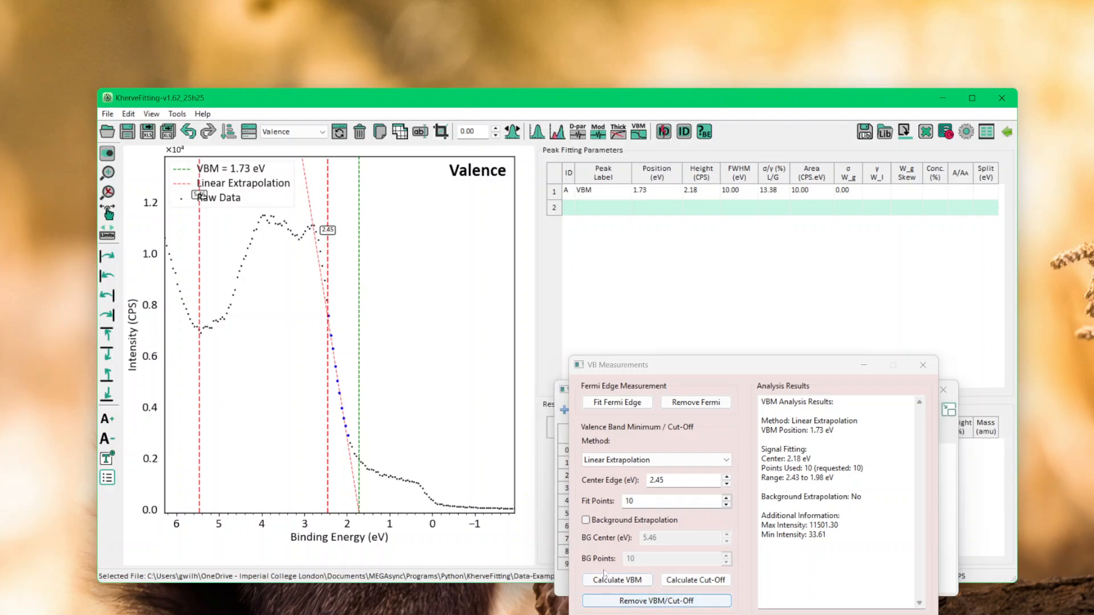
{"action": "left_click", "coordinate": [617, 580]}
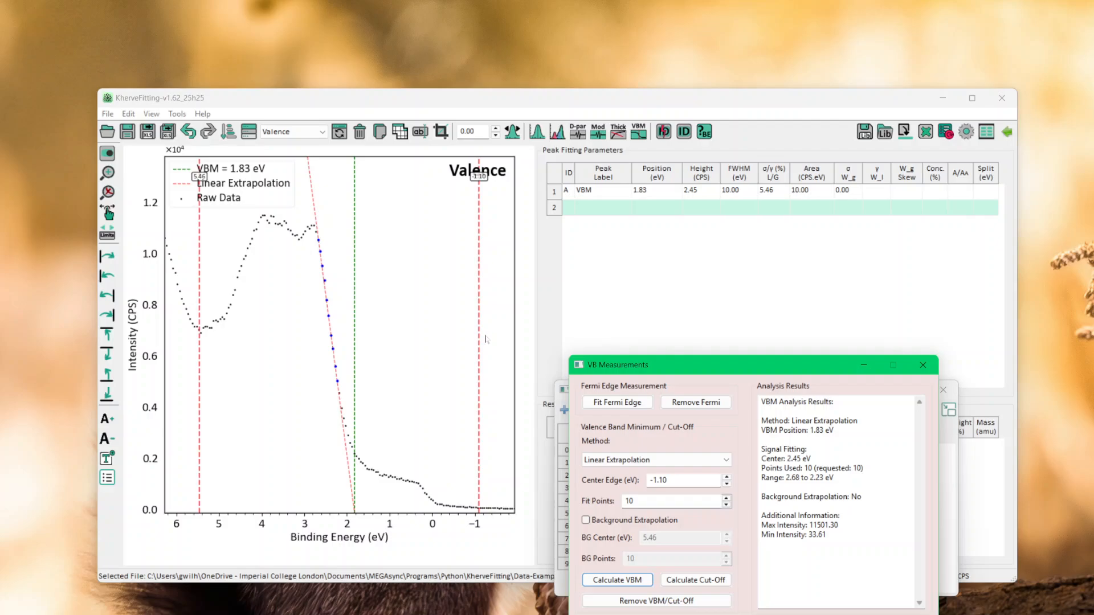
Place the edge center marker at about 2.29 eV on the valence slope and the background marker at about -1.04 eV
{"action": "left_click", "coordinate": [480, 342]}
{"action": "left_click_drag", "start_coordinate": [480, 342], "coordinate": [471, 344]}
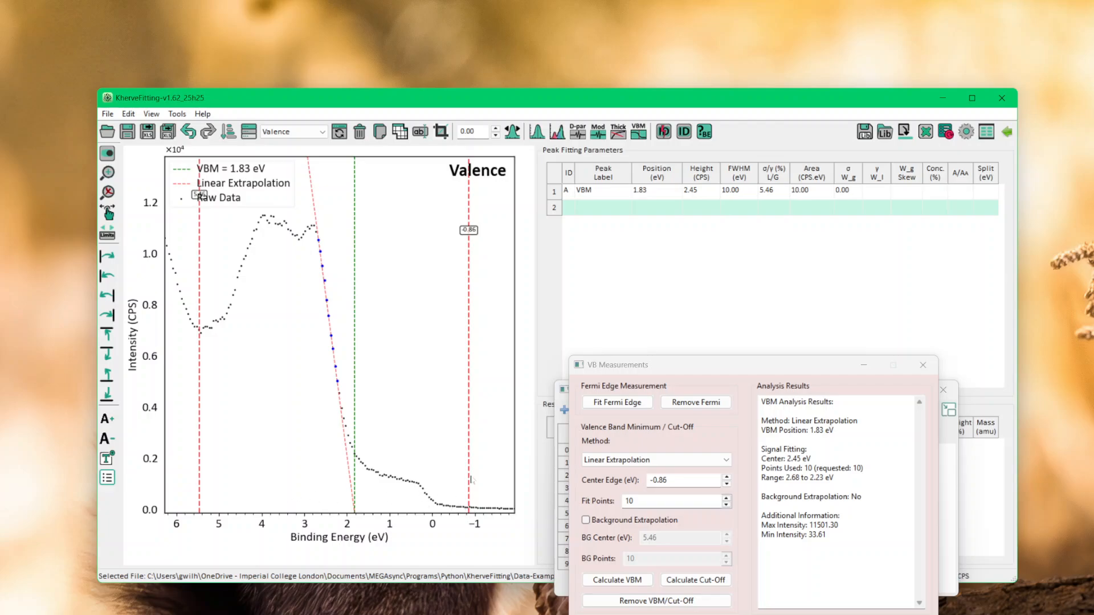
{"action": "left_click_drag", "start_coordinate": [471, 480], "coordinate": [335, 472]}
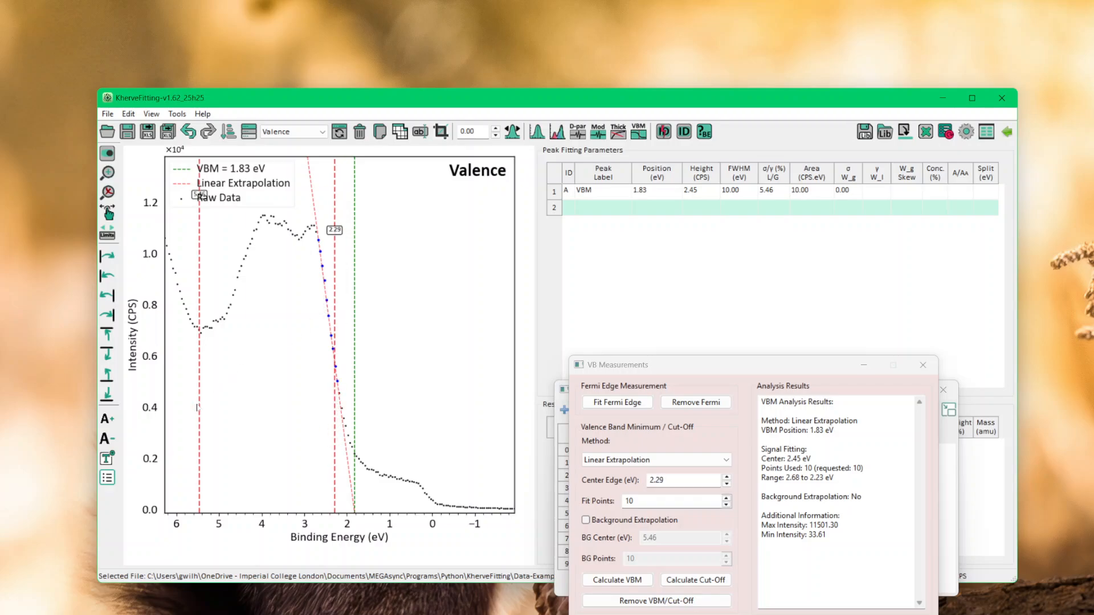
{"action": "left_click_drag", "start_coordinate": [199, 408], "coordinate": [476, 436]}
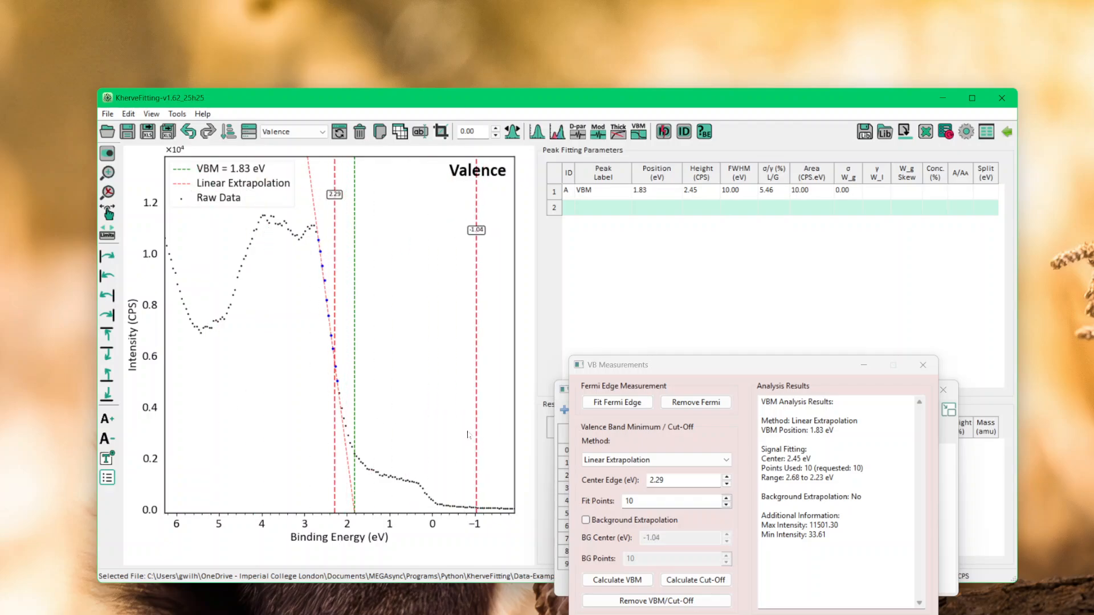
Enable background extrapolation with 20 background points and recalculate the VBM
{"action": "left_click", "coordinate": [585, 520]}
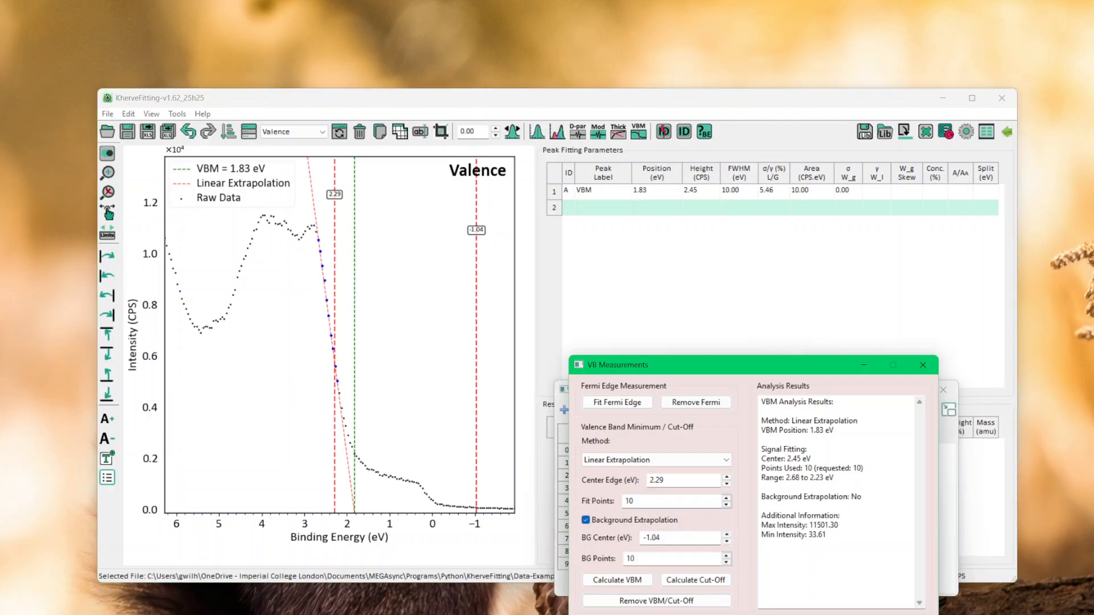
{"action": "double_click", "coordinate": [636, 558]}
{"action": "type", "text": "20"}
{"action": "left_click", "coordinate": [602, 584]}
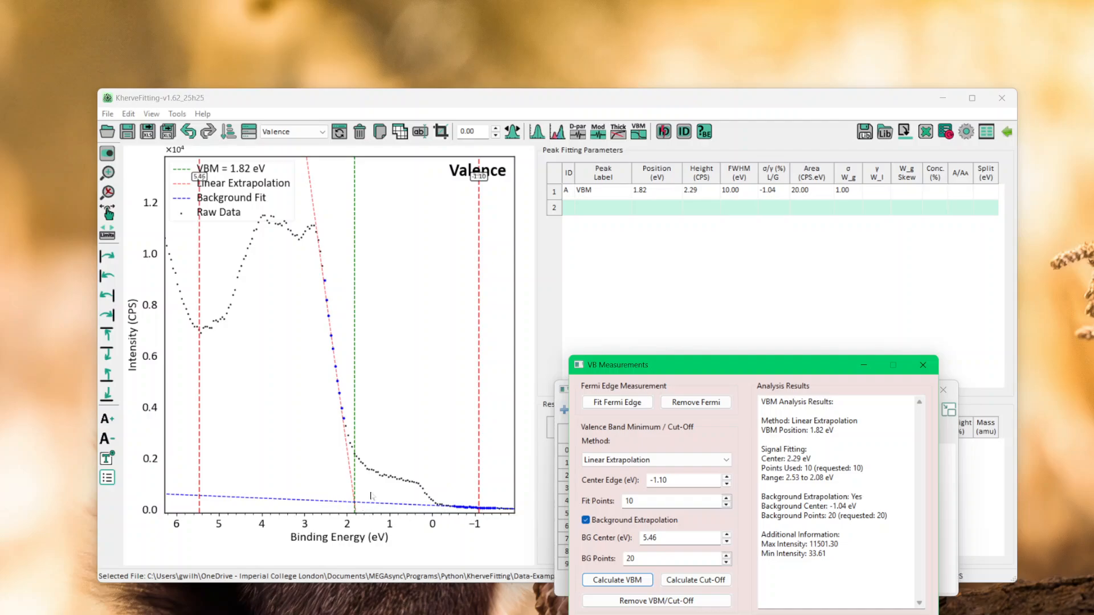
{"action": "scroll", "coordinate": [372, 496], "scroll_direction": "up", "scroll_amount": 5}
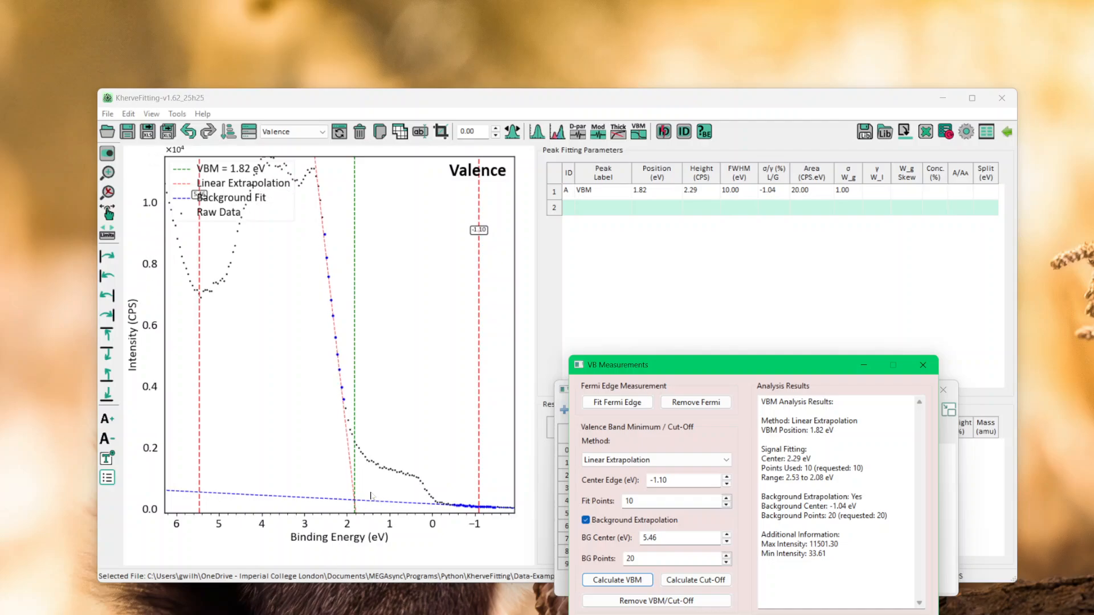
Examine where the linear extrapolation meets the background fit on the Valence spectrum
{"action": "scroll", "coordinate": [372, 496], "scroll_direction": "down", "scroll_amount": 3}
{"action": "scroll", "coordinate": [371, 496], "scroll_direction": "up", "scroll_amount": 6}
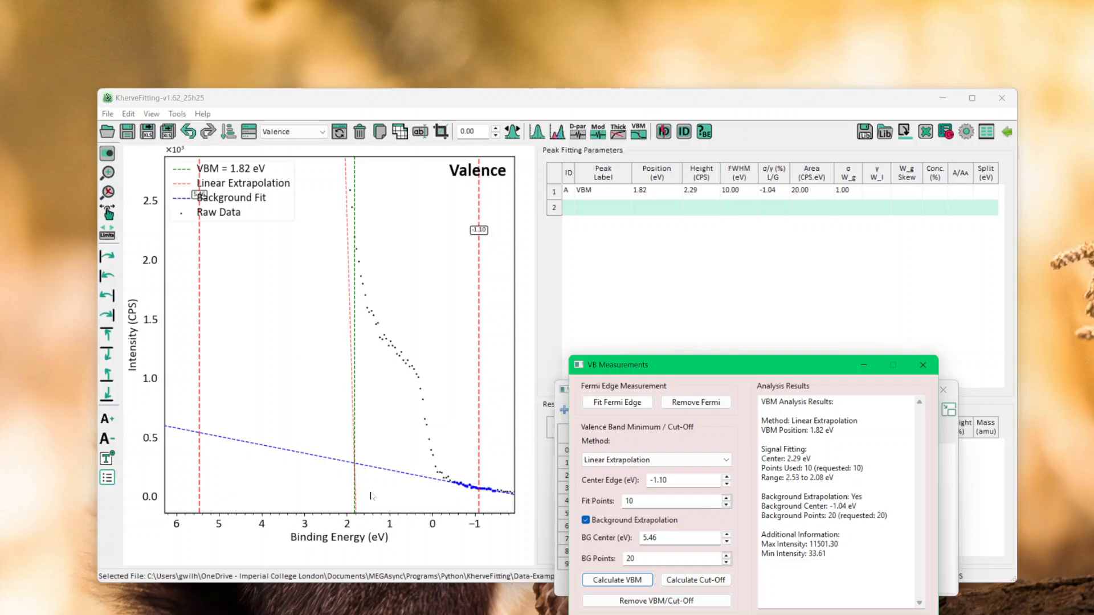
{"action": "scroll", "coordinate": [371, 497], "scroll_direction": "down", "scroll_amount": 5}
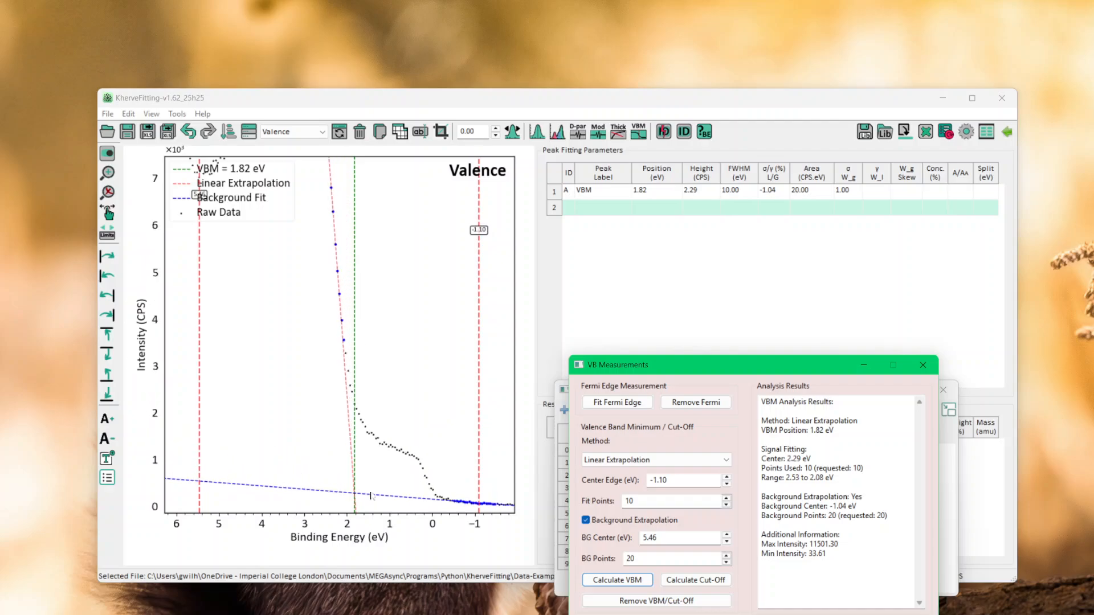
{"action": "scroll", "coordinate": [371, 497], "scroll_direction": "down", "scroll_amount": 3}
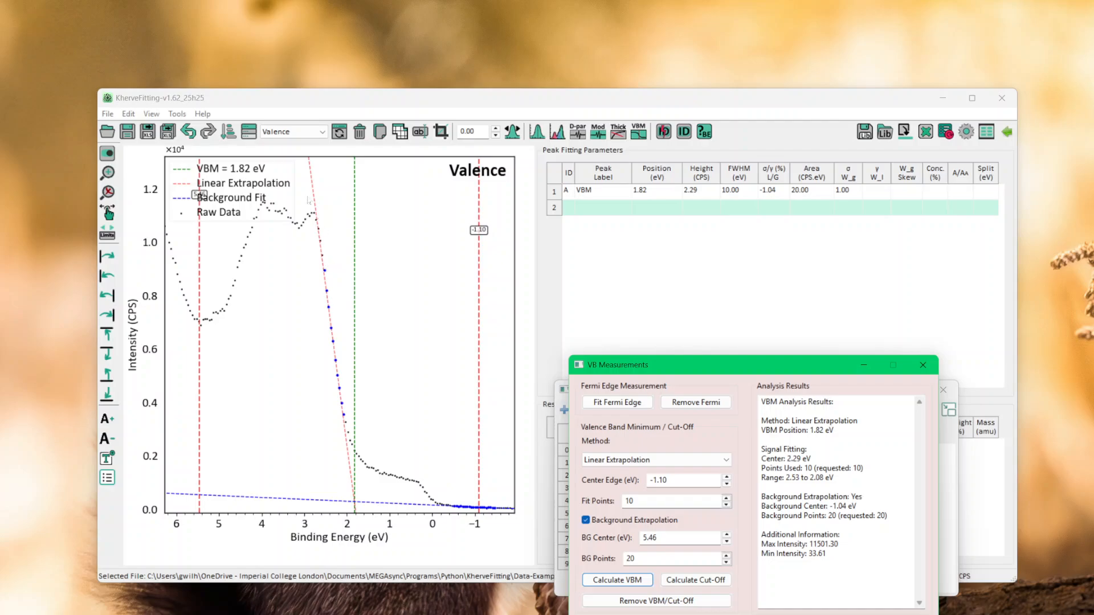
Switch to the Cut-Off1 spectrum and restart VB Measurements on it, keeping its window clear of the plot
{"action": "left_click", "coordinate": [322, 131]}
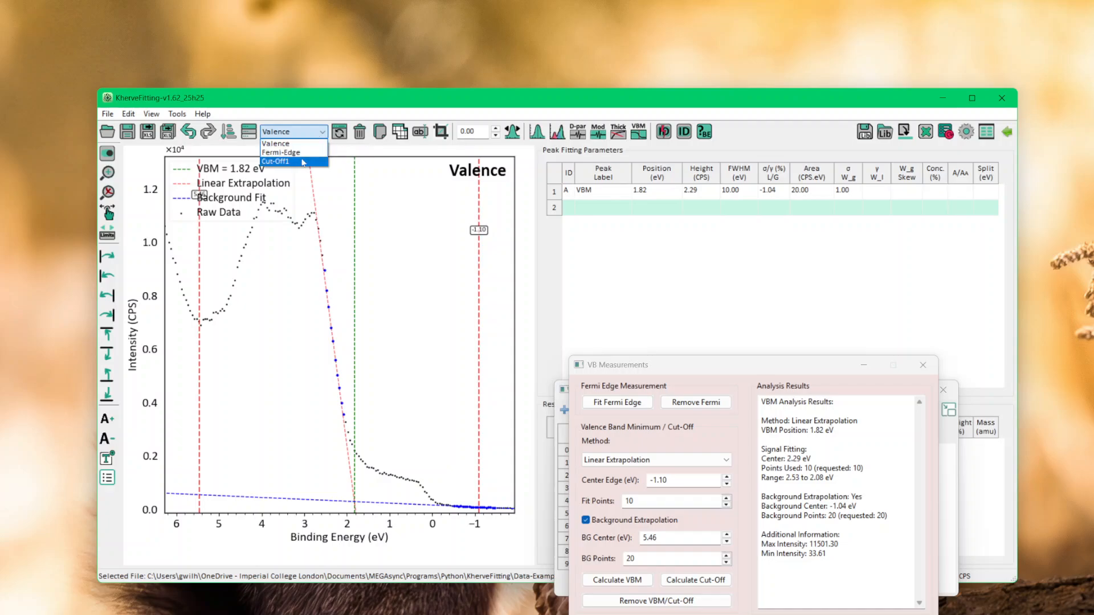
{"action": "left_click", "coordinate": [302, 163]}
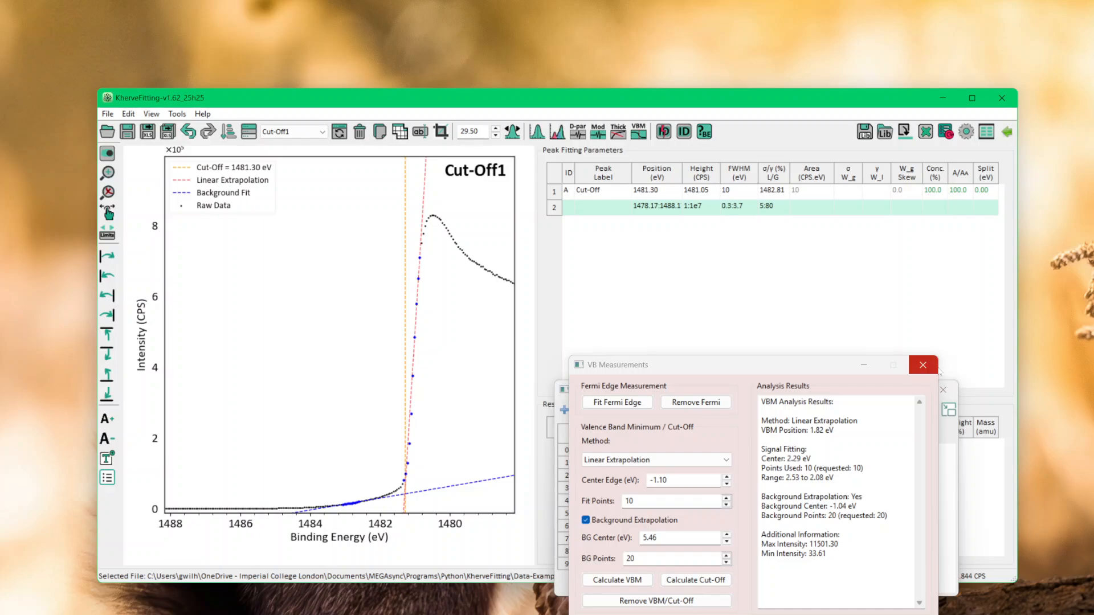
{"action": "left_click", "coordinate": [923, 364]}
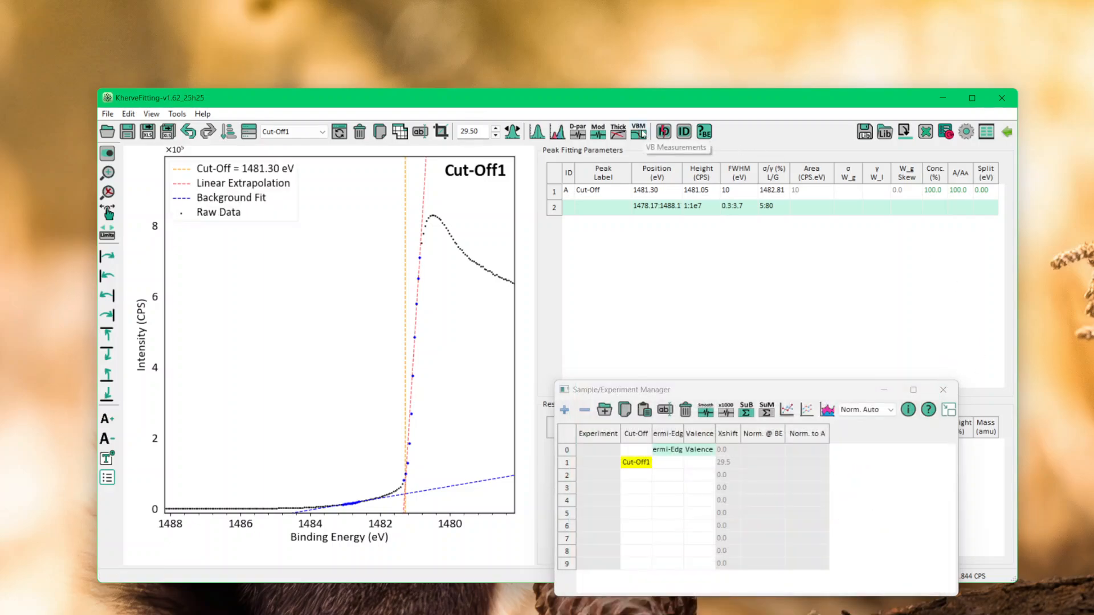
{"action": "left_click", "coordinate": [639, 132]}
{"action": "left_click_drag", "start_coordinate": [602, 211], "coordinate": [829, 343]}
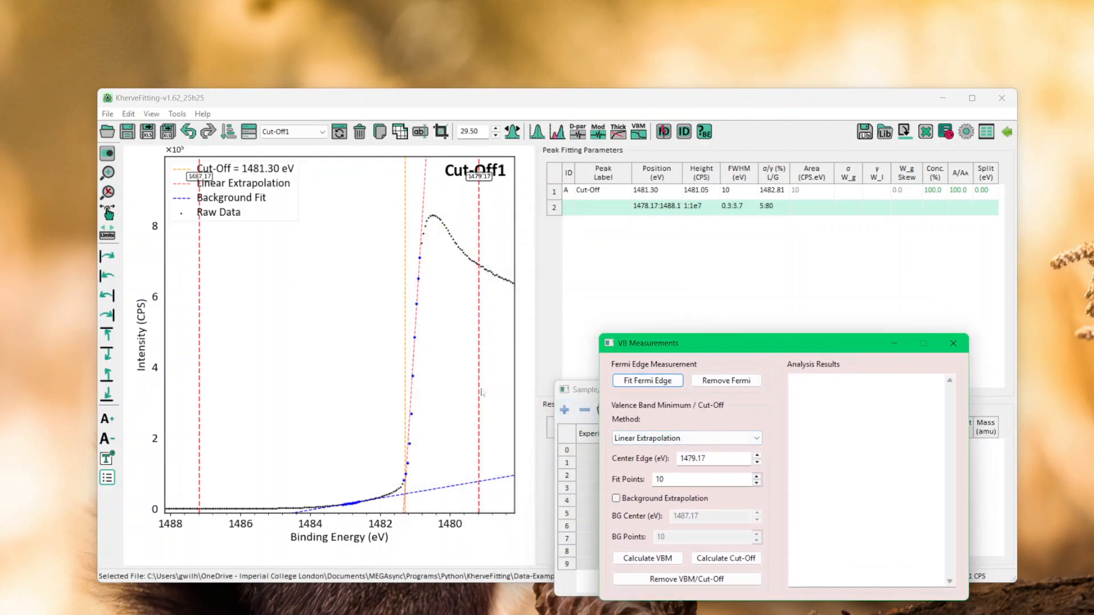
Place the edge center at about 1481.04 eV and the background marker at about 1482.34 eV, and calculate the cut-off by linear extrapolation
{"action": "mouse_move", "coordinate": [483, 393]}
{"action": "left_mouse_down"}
{"action": "mouse_move", "coordinate": [450, 407]}
{"action": "mouse_move", "coordinate": [507, 421]}
{"action": "mouse_move", "coordinate": [414, 422]}
{"action": "left_mouse_up"}
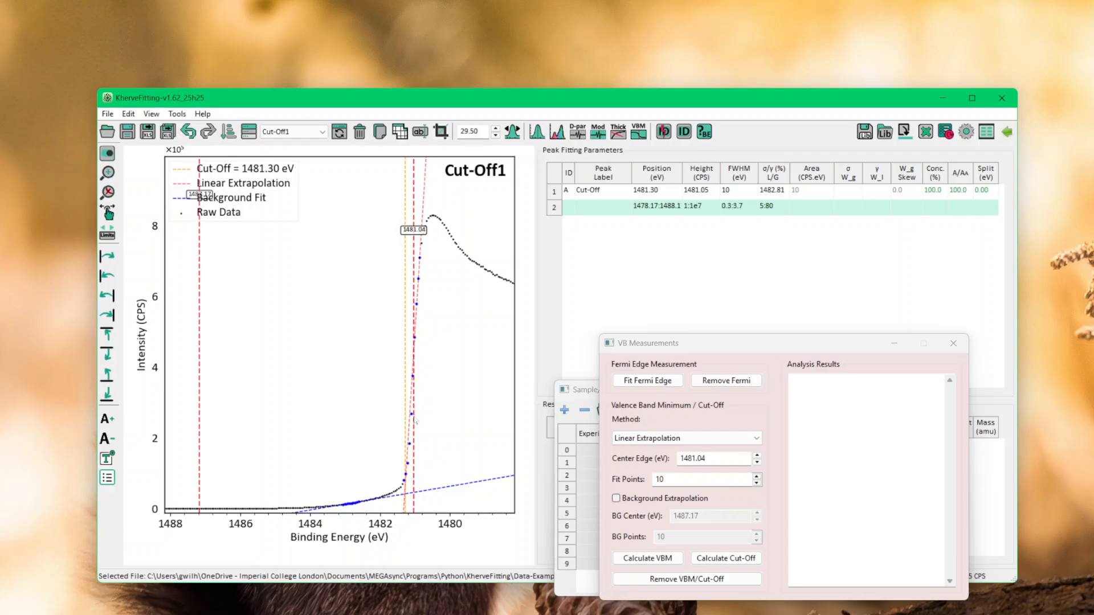
{"action": "mouse_move", "coordinate": [199, 405]}
{"action": "left_mouse_down"}
{"action": "mouse_move", "coordinate": [304, 435]}
{"action": "mouse_move", "coordinate": [368, 430]}
{"action": "left_mouse_up"}
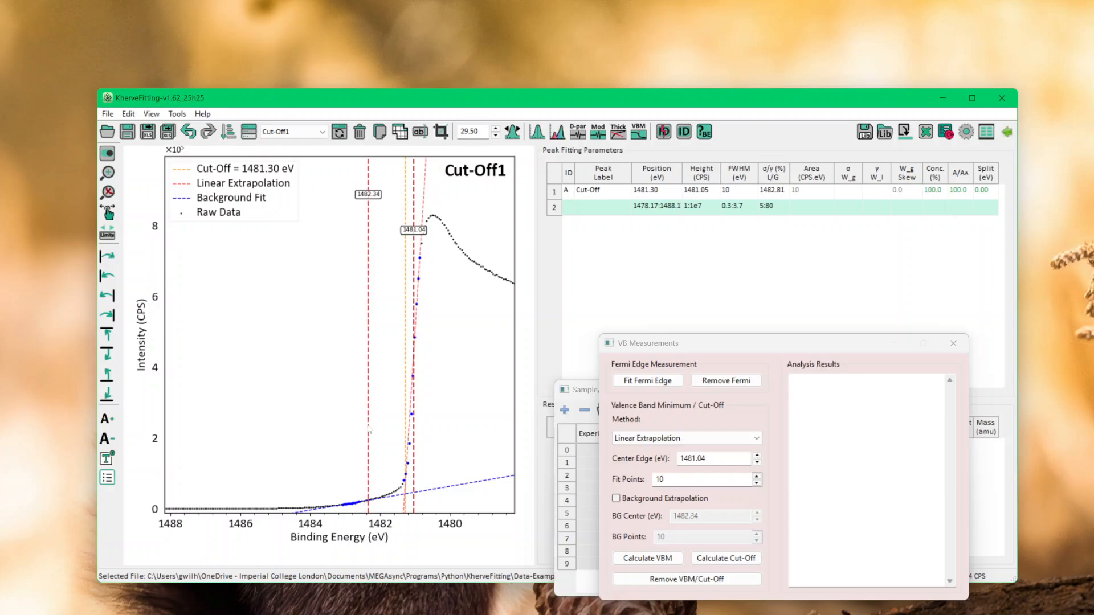
{"action": "left_click", "coordinate": [722, 561]}
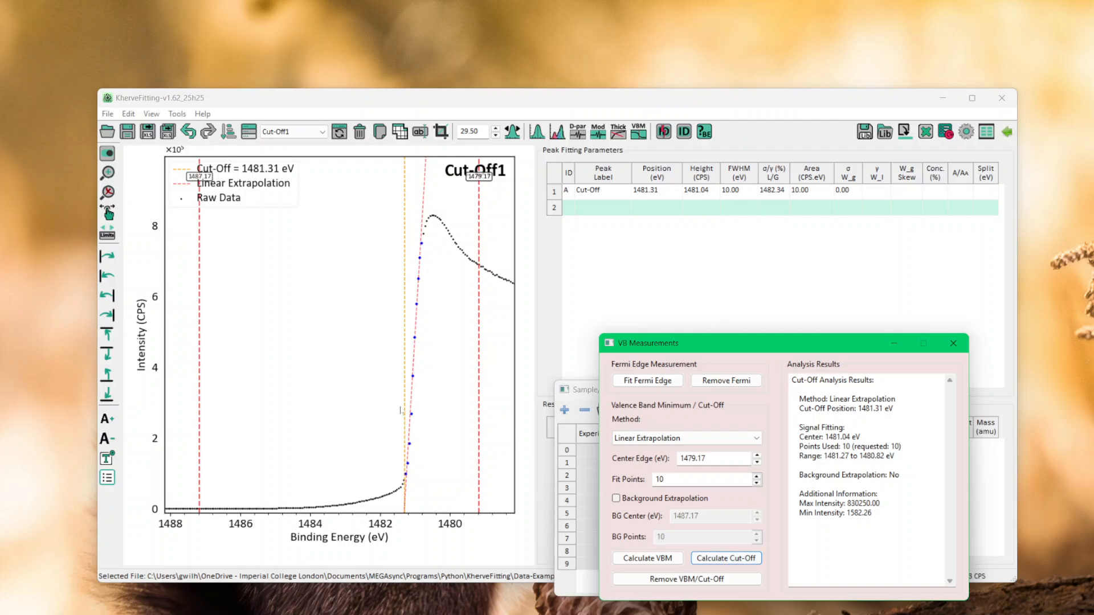
Enable background extrapolation and recalculate the cut-off with the edge center at about 1481.07 eV and background center at about 1482.40 eV
{"action": "left_click", "coordinate": [616, 499]}
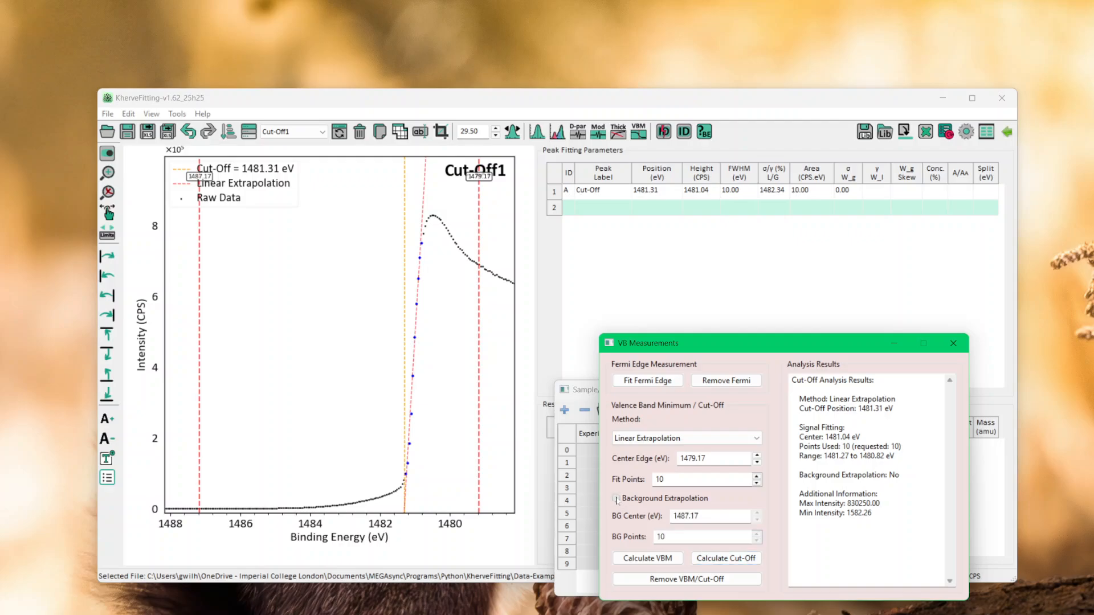
{"action": "left_click", "coordinate": [209, 436]}
{"action": "left_click_drag", "start_coordinate": [209, 437], "coordinate": [367, 459]}
{"action": "left_click_drag", "start_coordinate": [479, 468], "coordinate": [412, 449]}
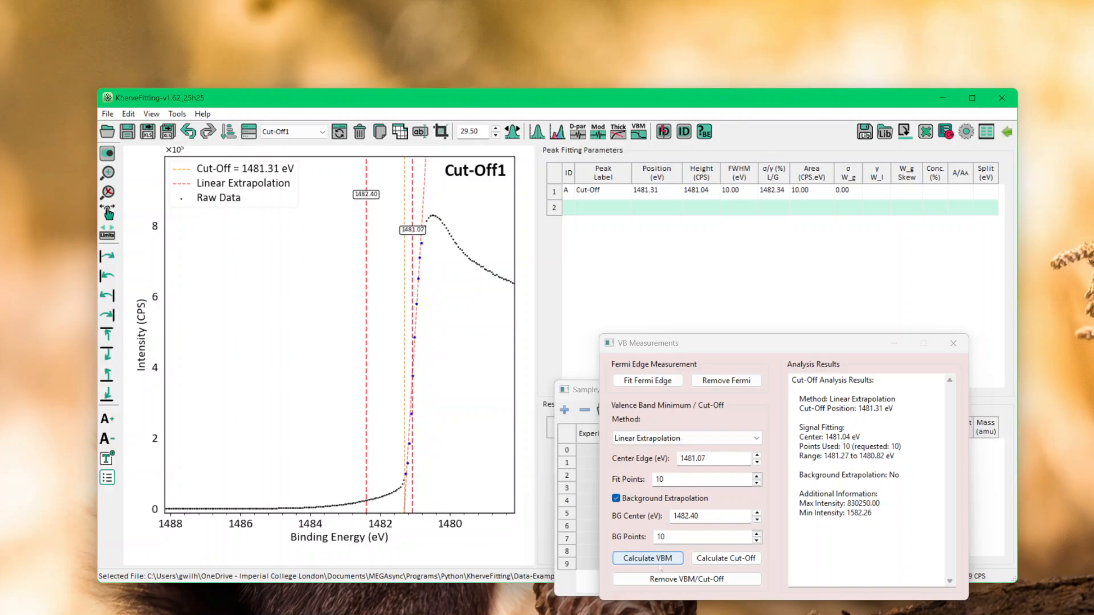
{"action": "left_click", "coordinate": [737, 561]}
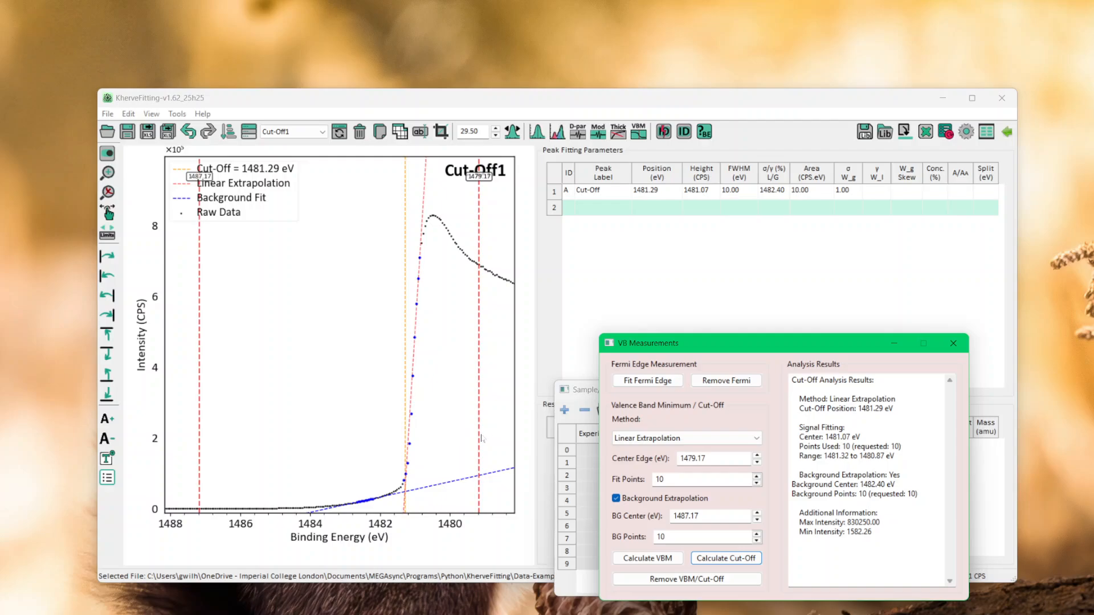
Recalculate the cut-off with the edge center at about 1481.06 eV, background center at about 1486.45 eV and 40 background points, and inspect the fit
{"action": "left_click_drag", "start_coordinate": [479, 439], "coordinate": [414, 444]}
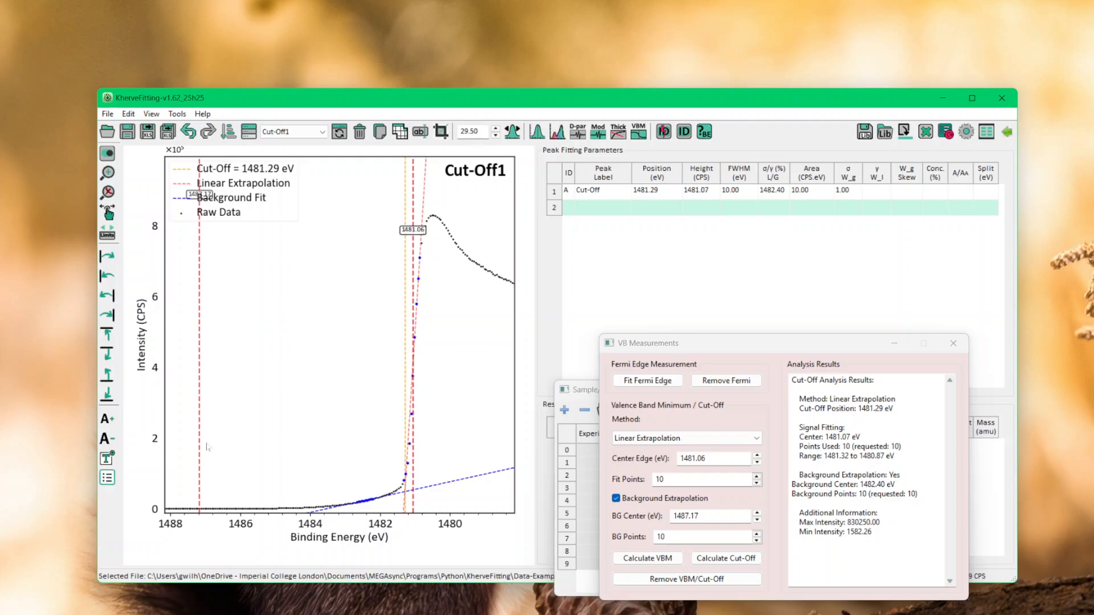
{"action": "left_click_drag", "start_coordinate": [200, 442], "coordinate": [225, 447]}
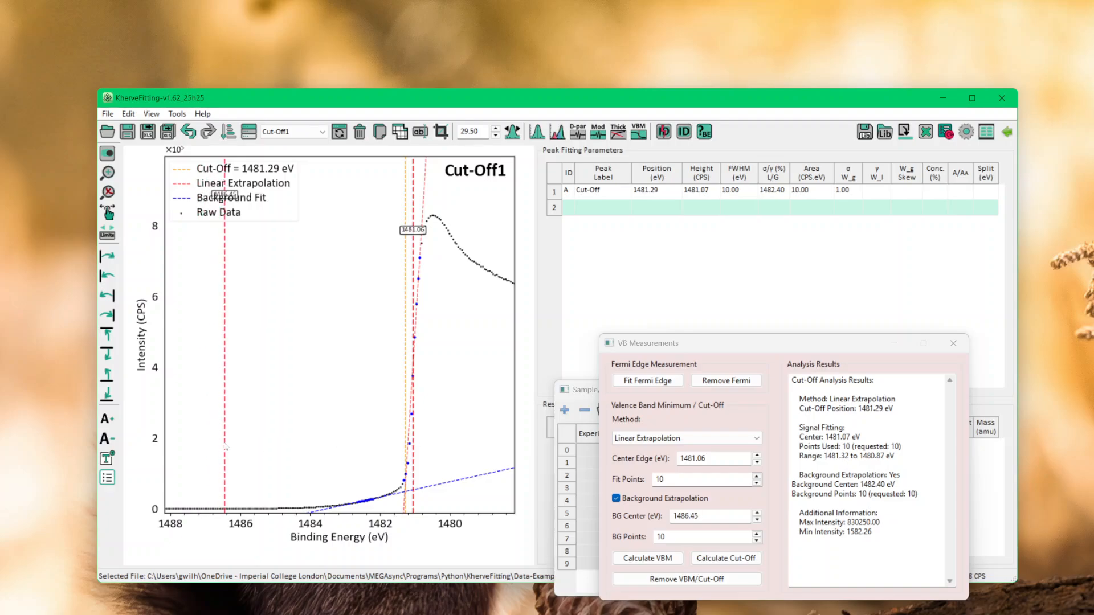
{"action": "type", "text": "40"}
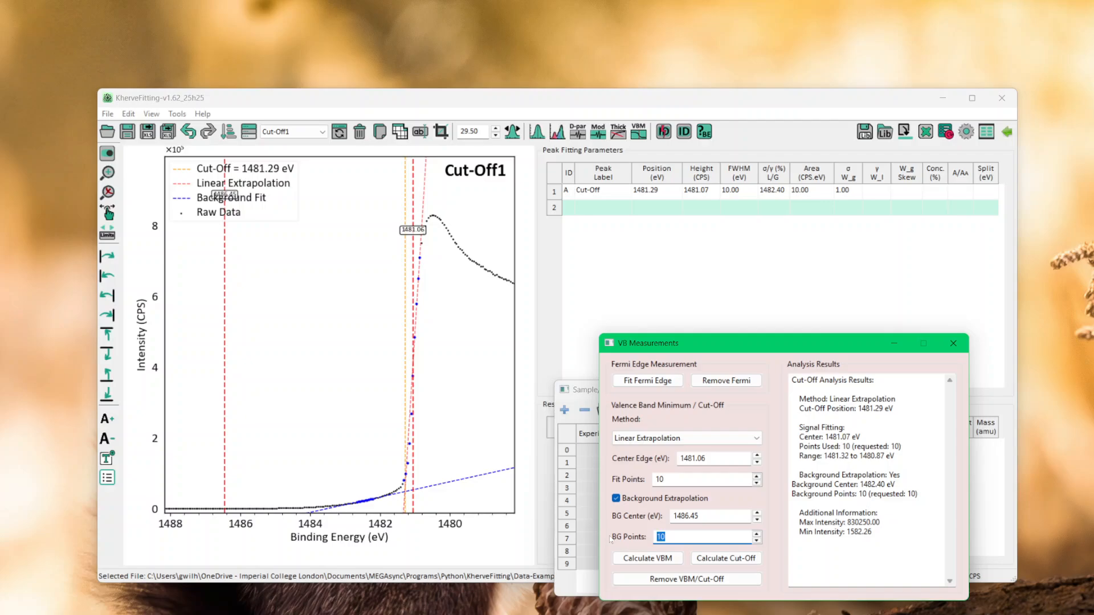
{"action": "left_click", "coordinate": [733, 559]}
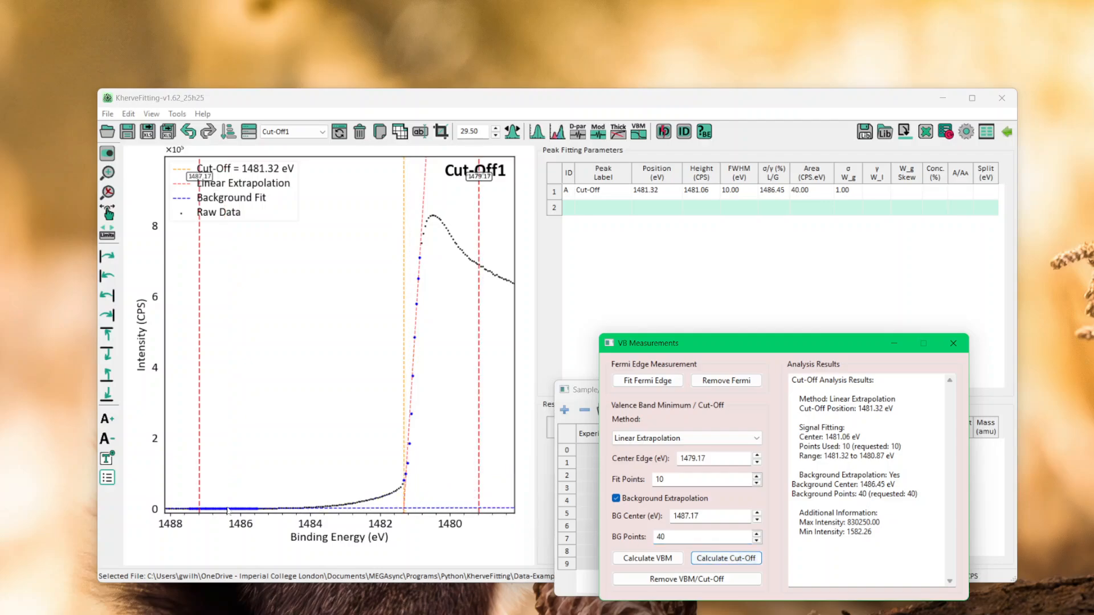
{"action": "scroll", "coordinate": [228, 511], "scroll_direction": "up", "scroll_amount": 10}
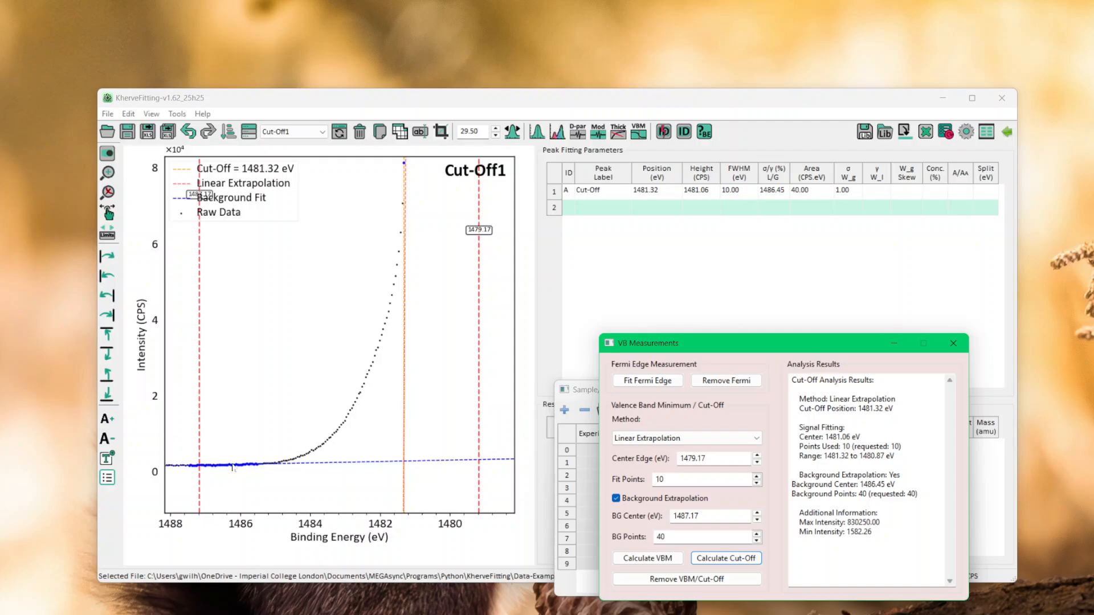
{"action": "scroll", "coordinate": [409, 393], "scroll_direction": "down", "scroll_amount": 10}
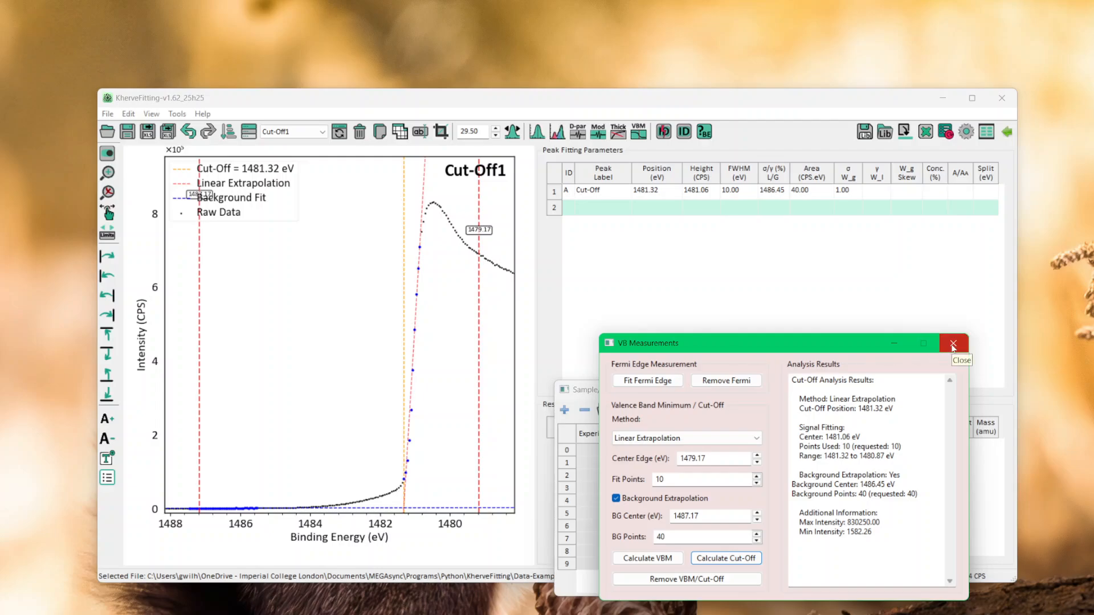
Close VB Measurements and alternate between the Cut-Off1 and Valence spectra to compare their saved results, finishing on Valence
{"action": "left_click_drag", "start_coordinate": [808, 344], "coordinate": [828, 294]}
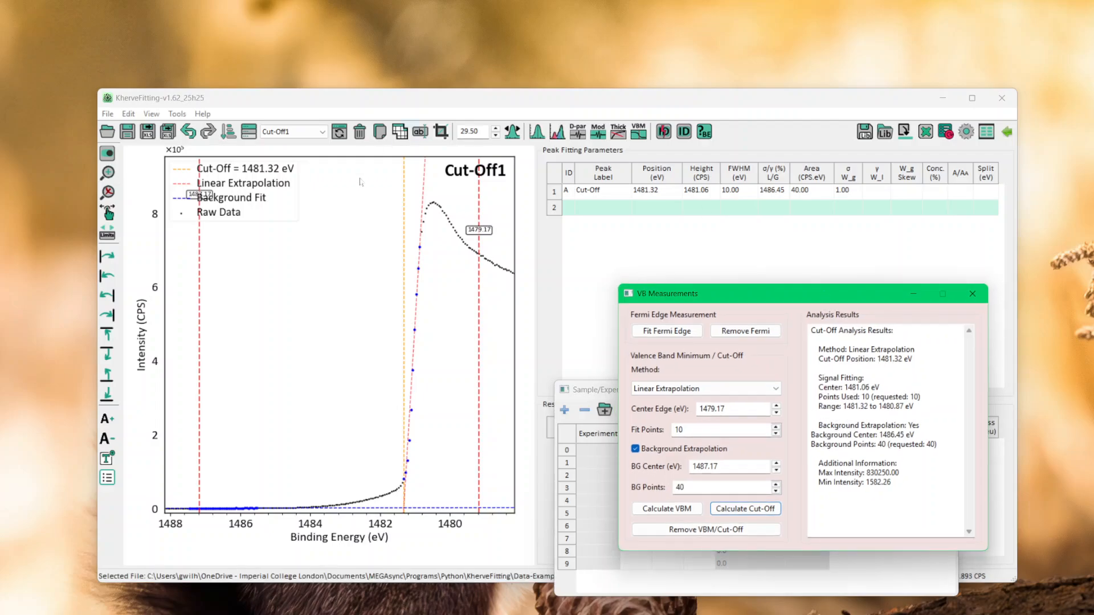
{"action": "left_click", "coordinate": [972, 293]}
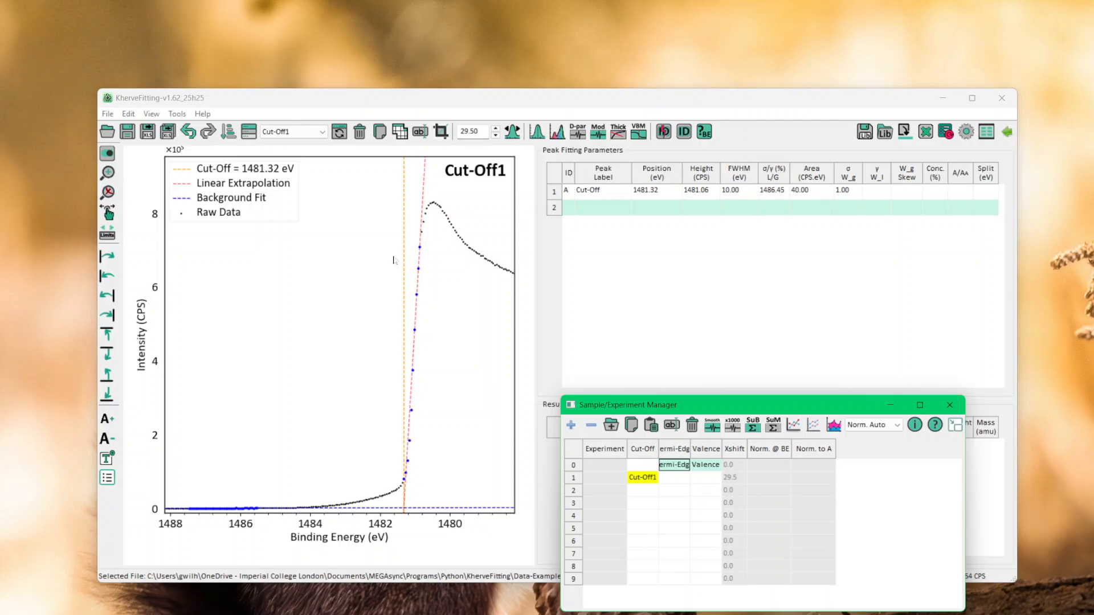
{"action": "left_click_drag", "start_coordinate": [765, 411], "coordinate": [792, 399]}
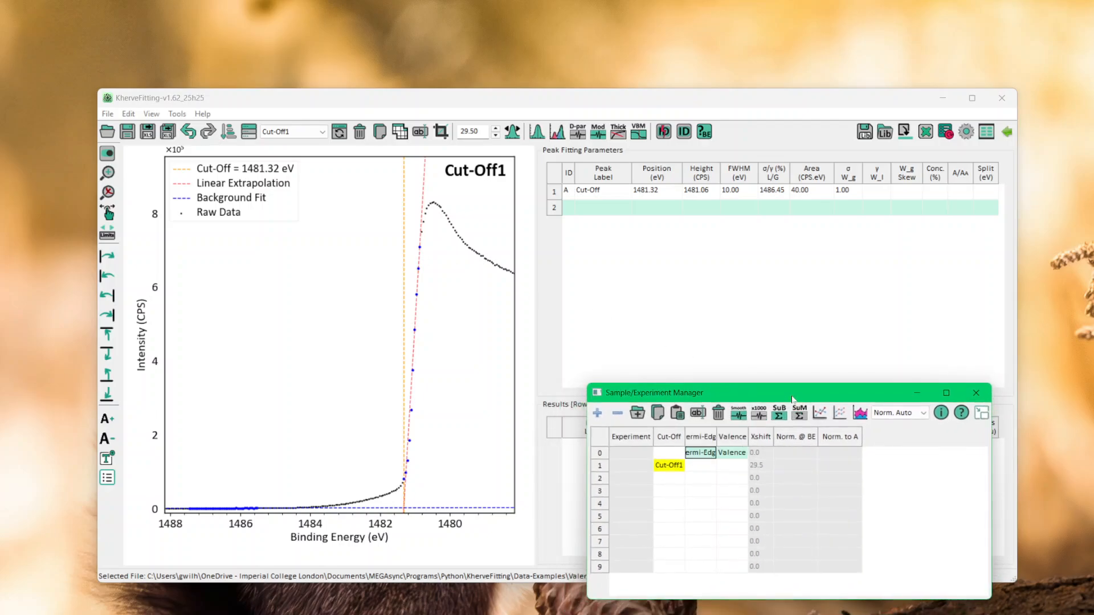
{"action": "key", "text": "ctrl+["}
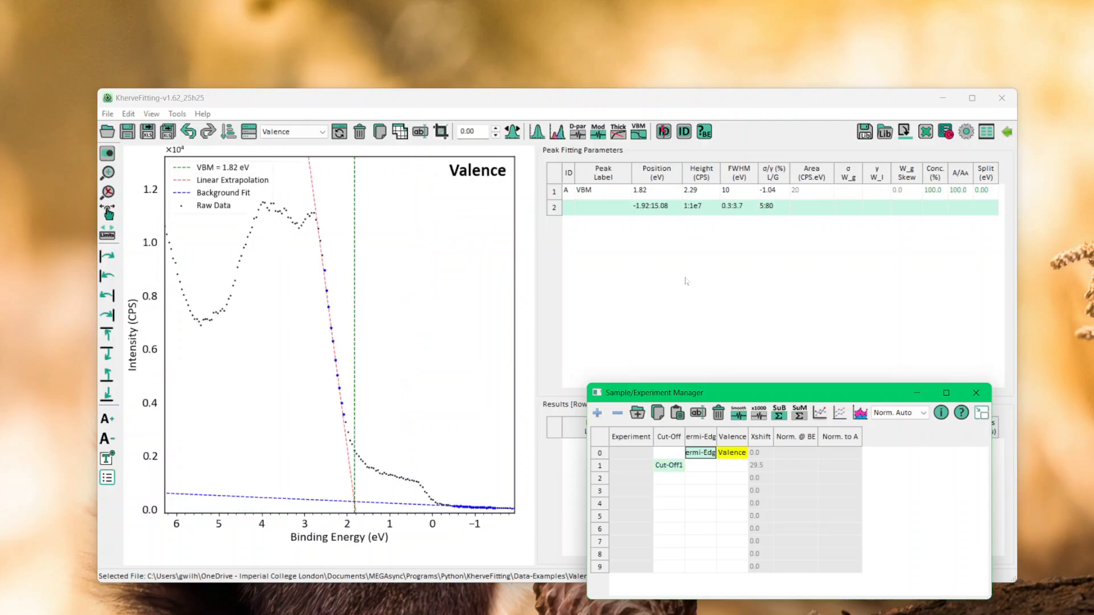
{"action": "key", "text": "ctrl+]"}
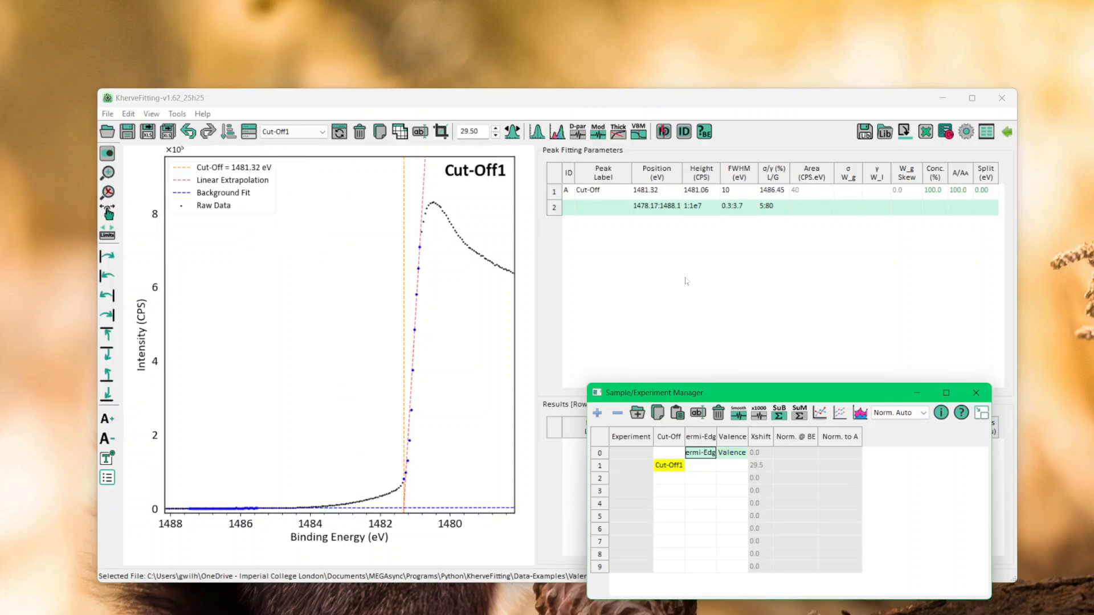
{"action": "key", "text": "ctrl+["}
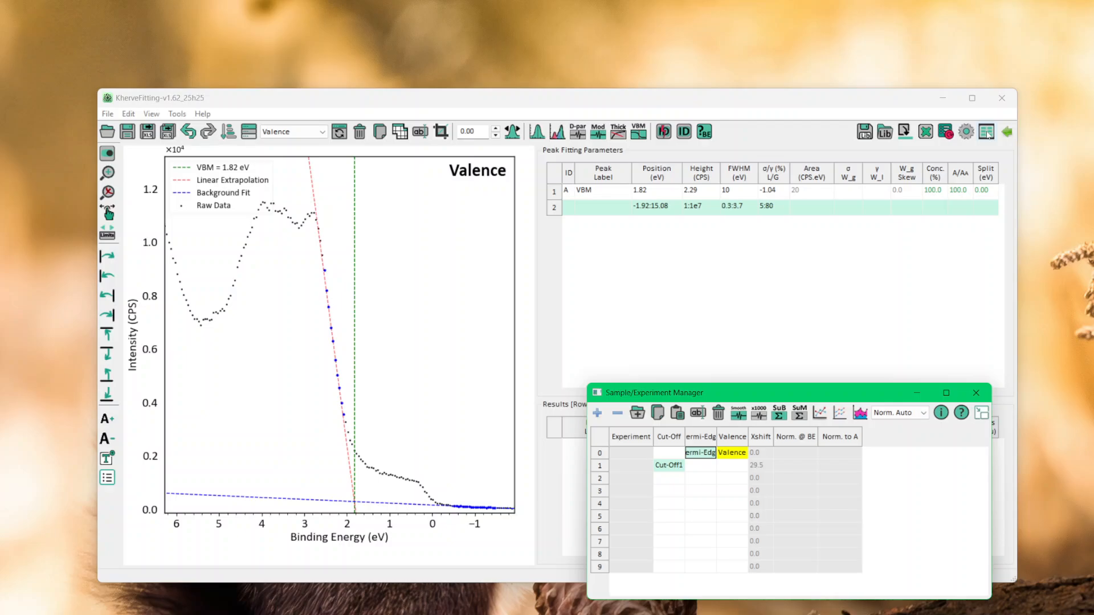
Collapse the Sample/Experiment Manager and show the hidden table columns to check the fitting model of the Valence result
{"action": "left_click", "coordinate": [983, 416]}
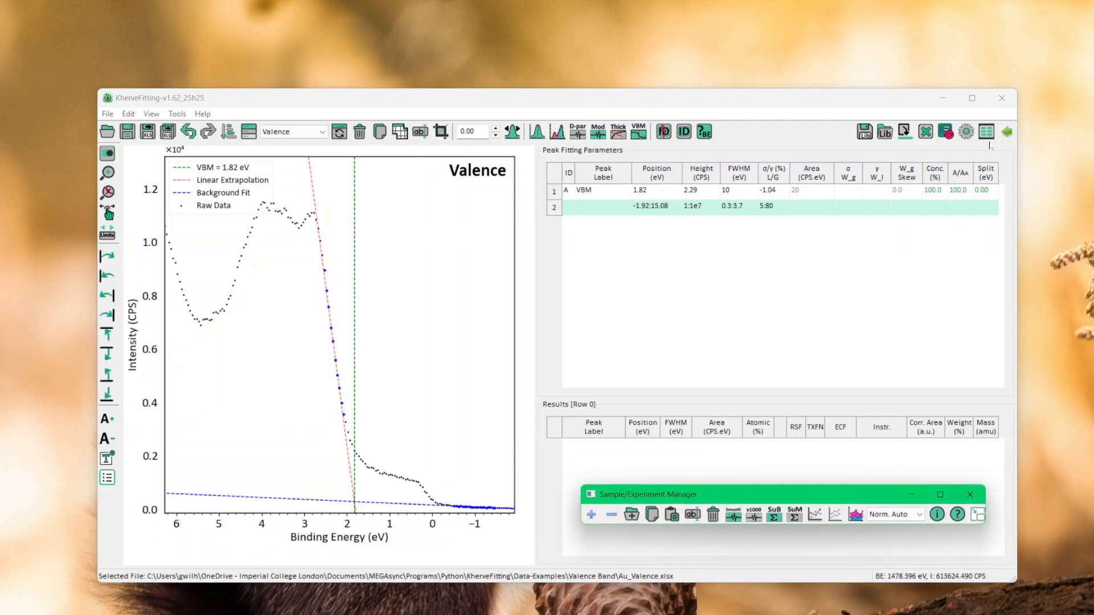
{"action": "left_click", "coordinate": [988, 134]}
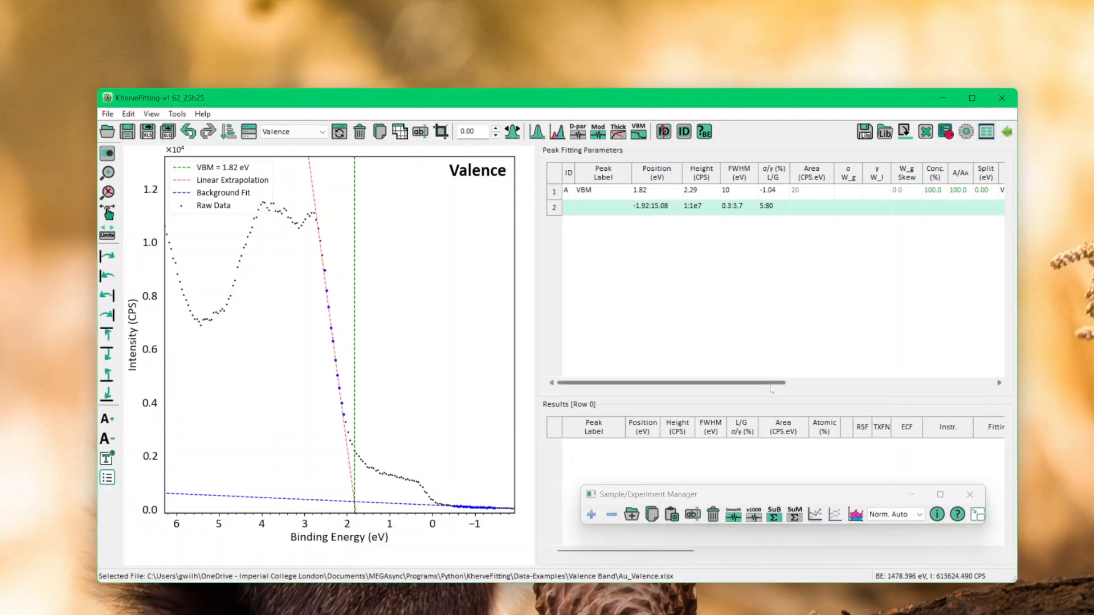
{"action": "left_click_drag", "start_coordinate": [770, 383], "coordinate": [811, 382]}
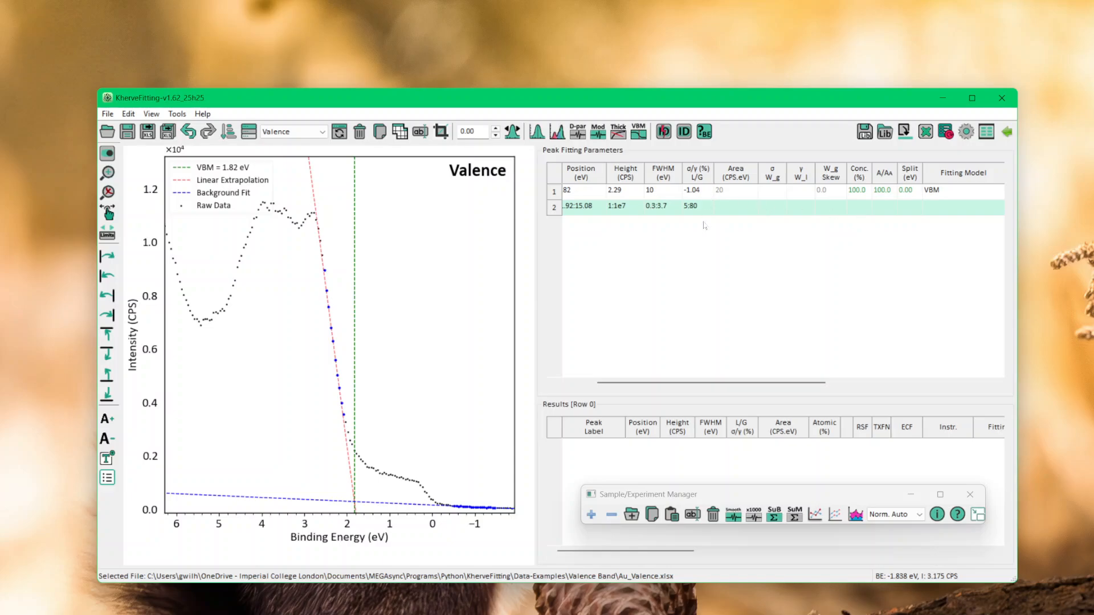
{"action": "left_click_drag", "start_coordinate": [716, 392], "coordinate": [655, 386]}
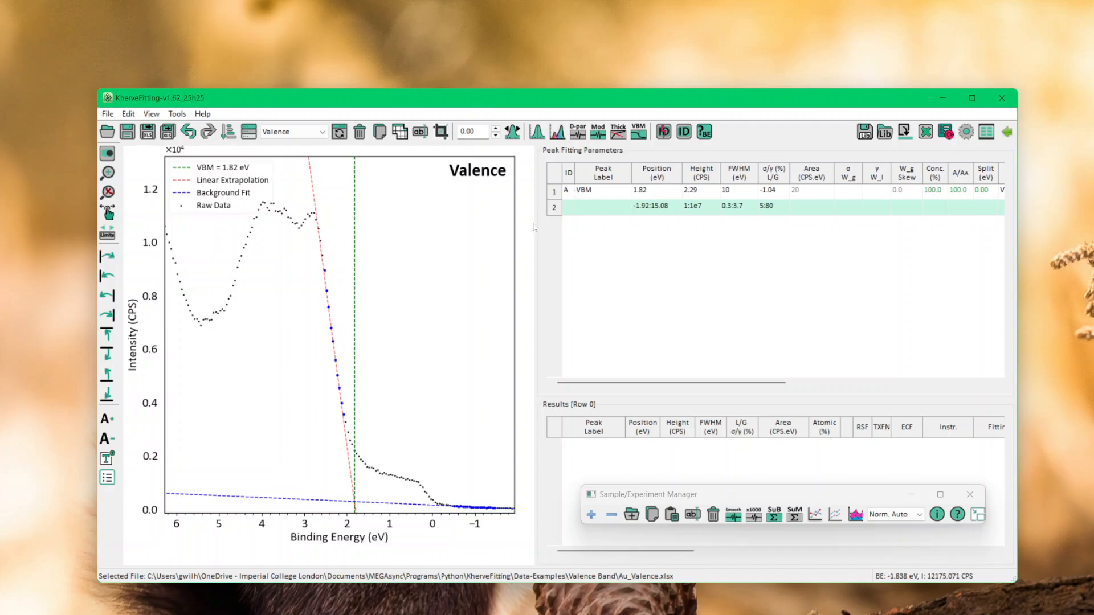
Review the fitting parameters stored for the Cut-Off1 spectrum and for the Fermi-Edge spectrum
{"action": "scroll", "coordinate": [533, 228], "scroll_direction": "down", "scroll_amount": 1}
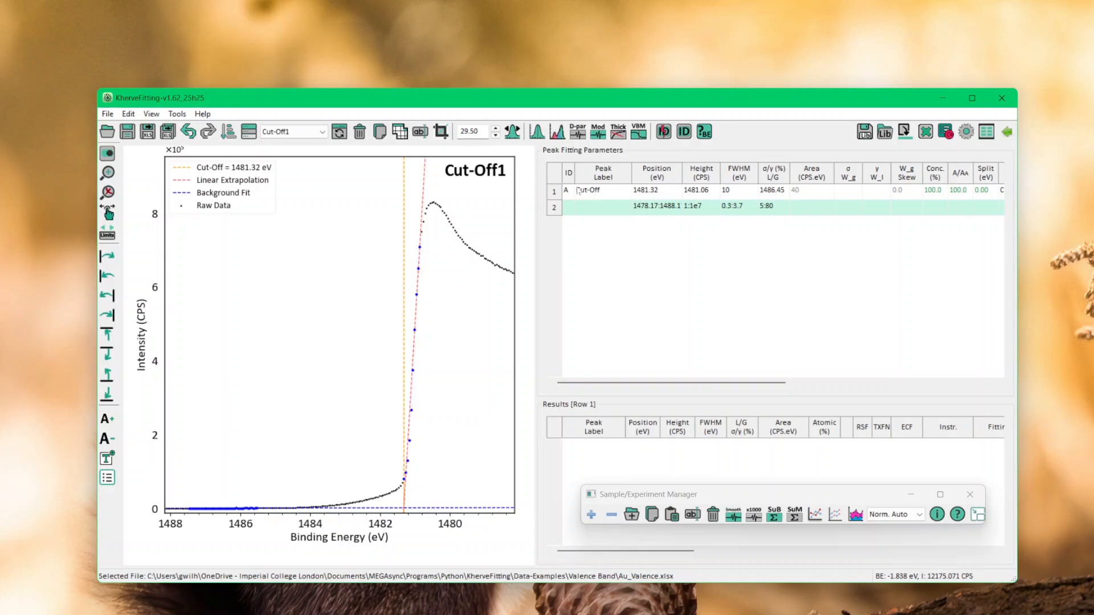
{"action": "left_click_drag", "start_coordinate": [672, 383], "coordinate": [713, 390]}
{"action": "left_click", "coordinate": [296, 131]}
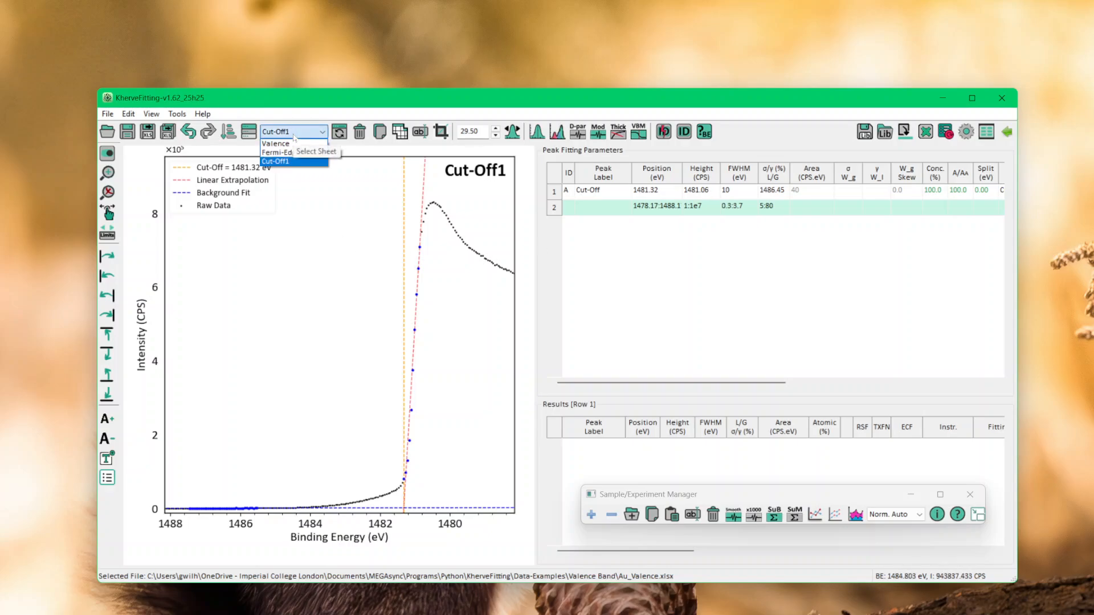
{"action": "left_click", "coordinate": [287, 152]}
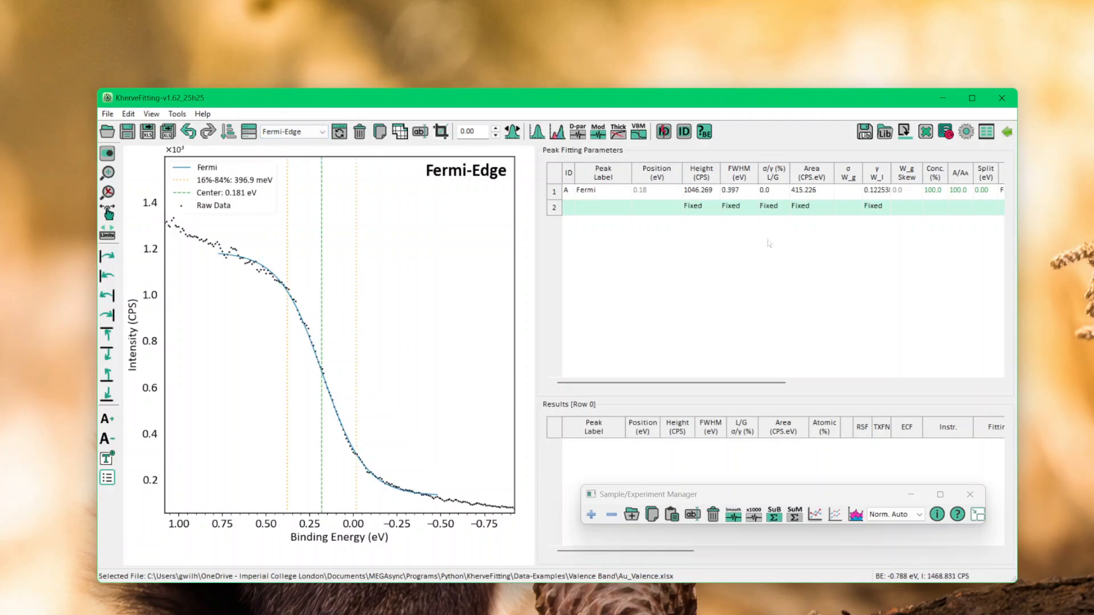
{"action": "mouse_move", "coordinate": [624, 383]}
{"action": "left_mouse_down"}
{"action": "mouse_move", "coordinate": [749, 383]}
{"action": "mouse_move", "coordinate": [624, 382]}
{"action": "left_mouse_up"}
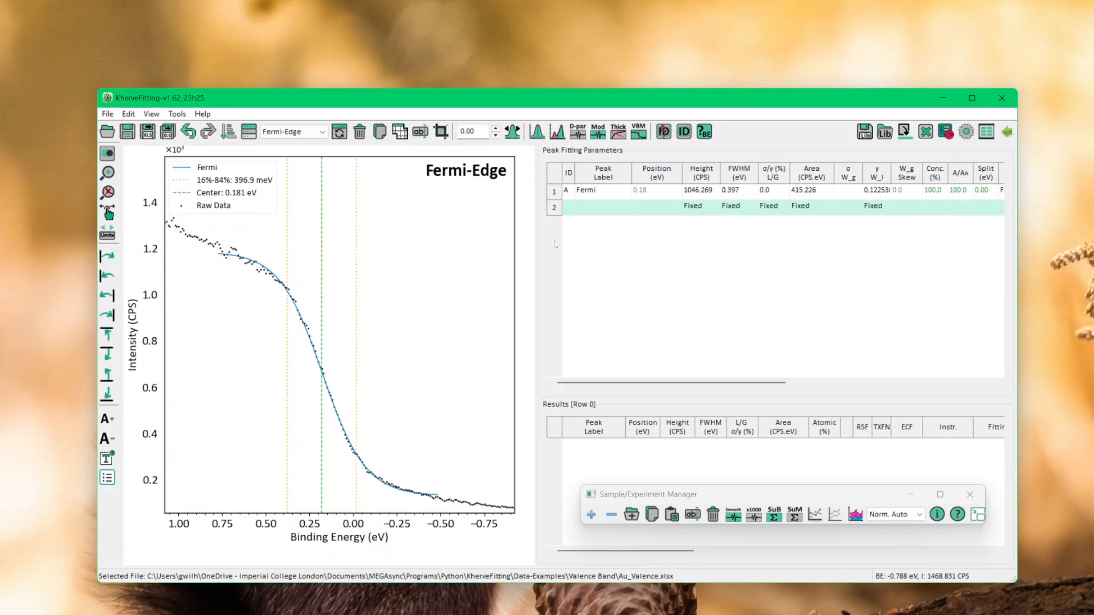